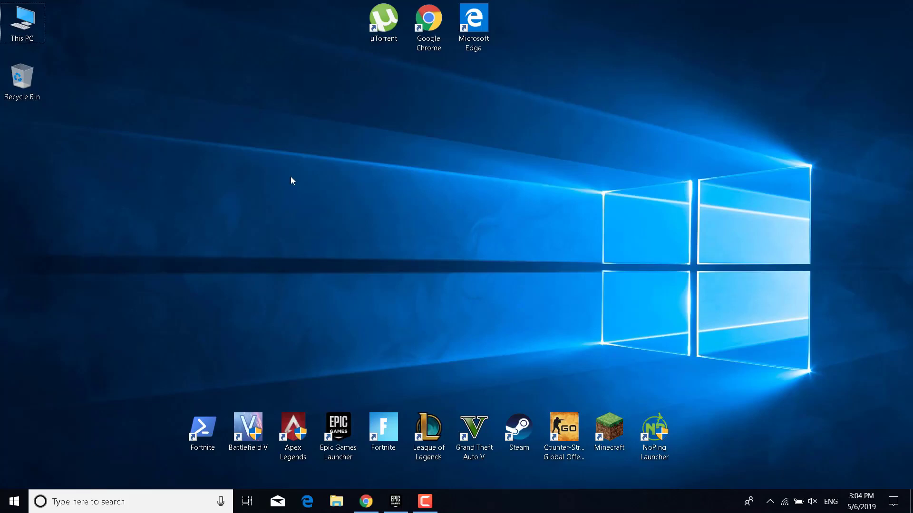
Browse from This PC to C:\Program Files\Epic Games\Fortnite.
{"action": "double_click", "coordinate": [37, 34]}
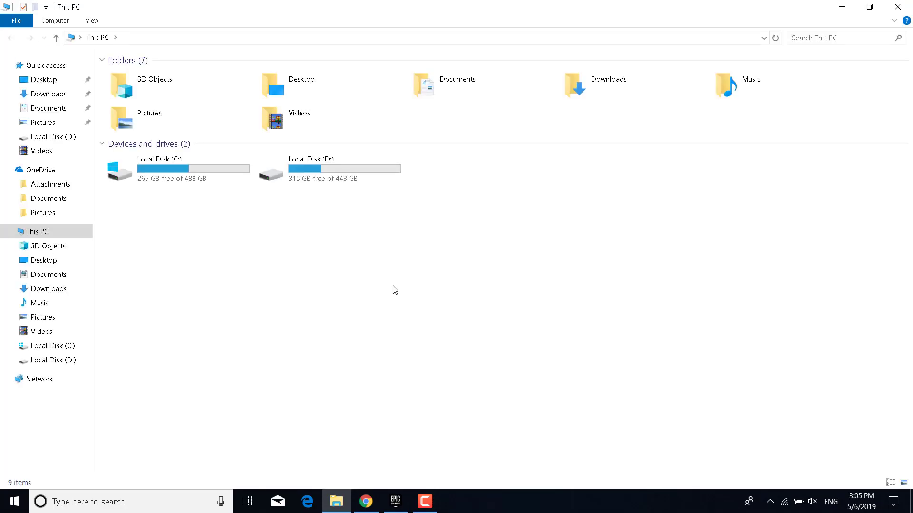
{"action": "double_click", "coordinate": [181, 180]}
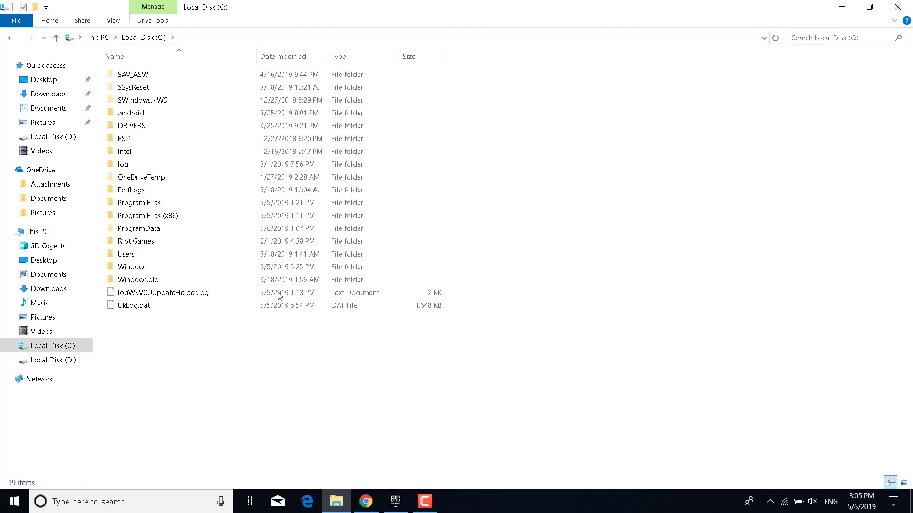
{"action": "double_click", "coordinate": [169, 202]}
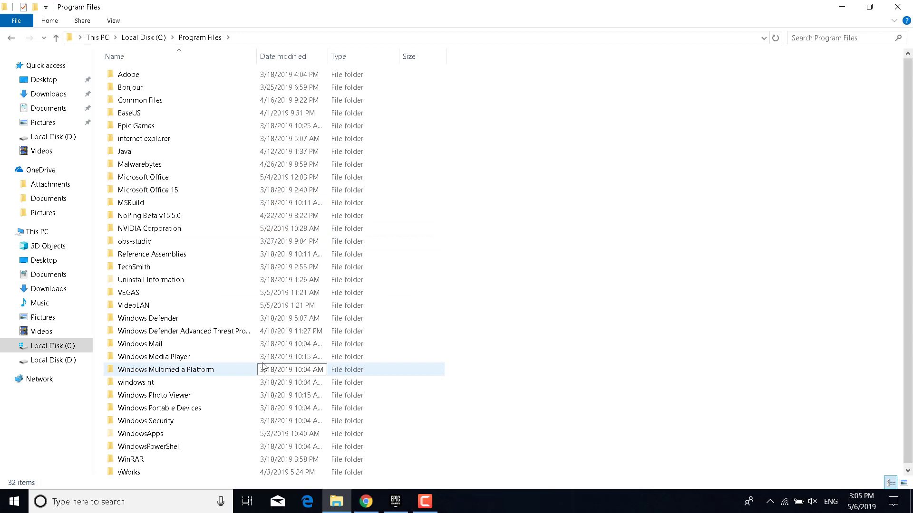
{"action": "double_click", "coordinate": [134, 127]}
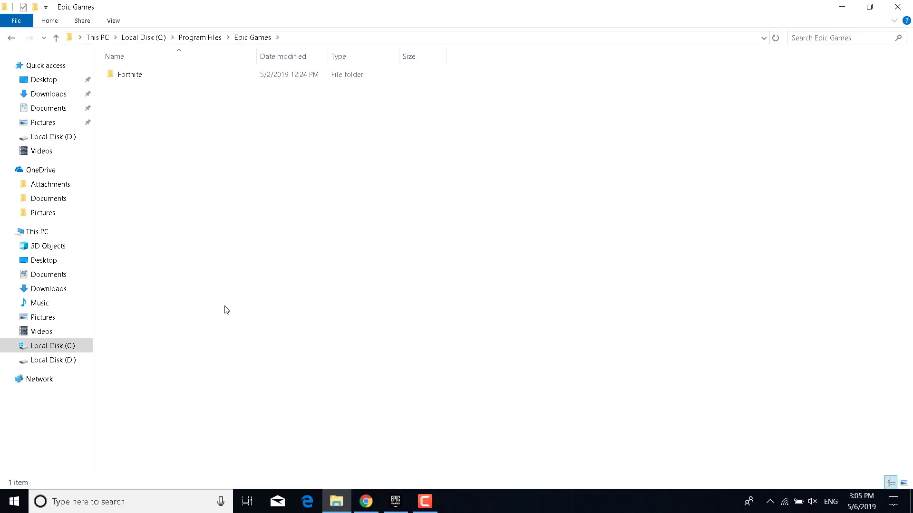
{"action": "double_click", "coordinate": [145, 78]}
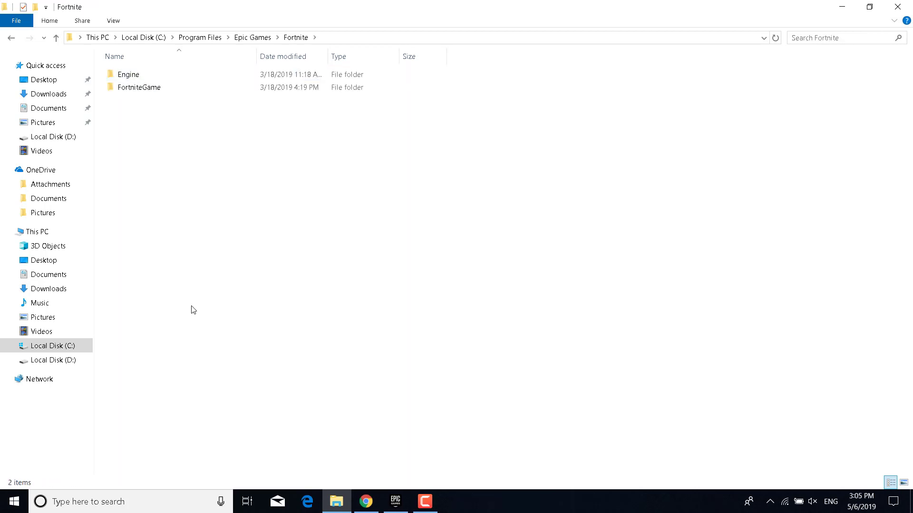
Open FortniteGame\Binaries\Win64\BattlEye and run Uninstall_BattlEye.bat.
{"action": "double_click", "coordinate": [150, 89]}
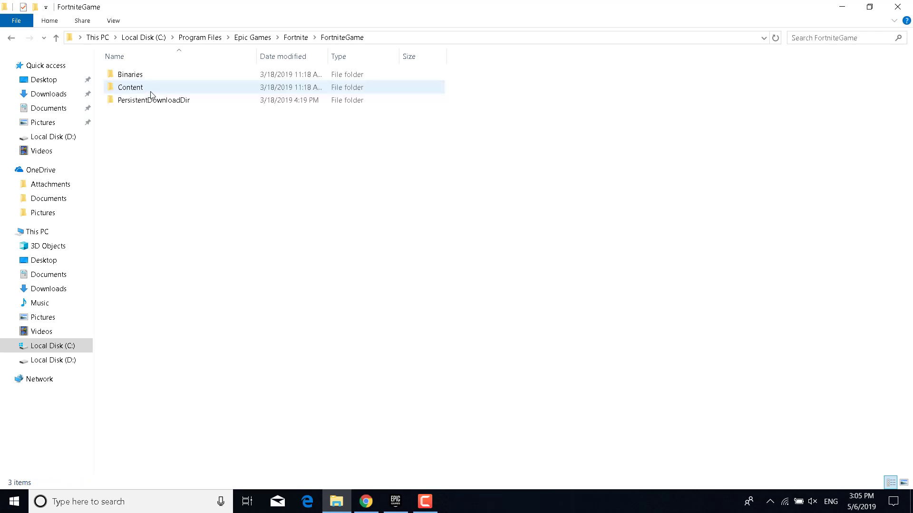
{"action": "double_click", "coordinate": [129, 75]}
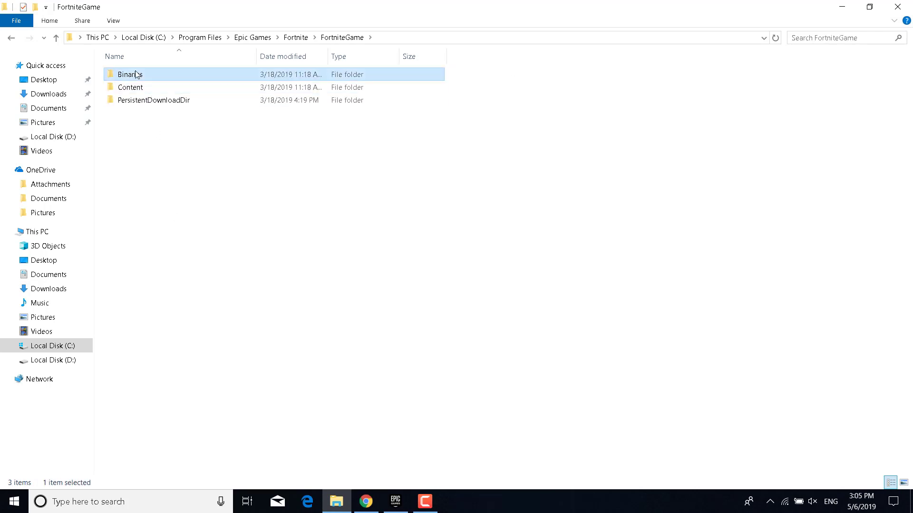
{"action": "key", "text": "w"}
{"action": "double_click", "coordinate": [180, 91]}
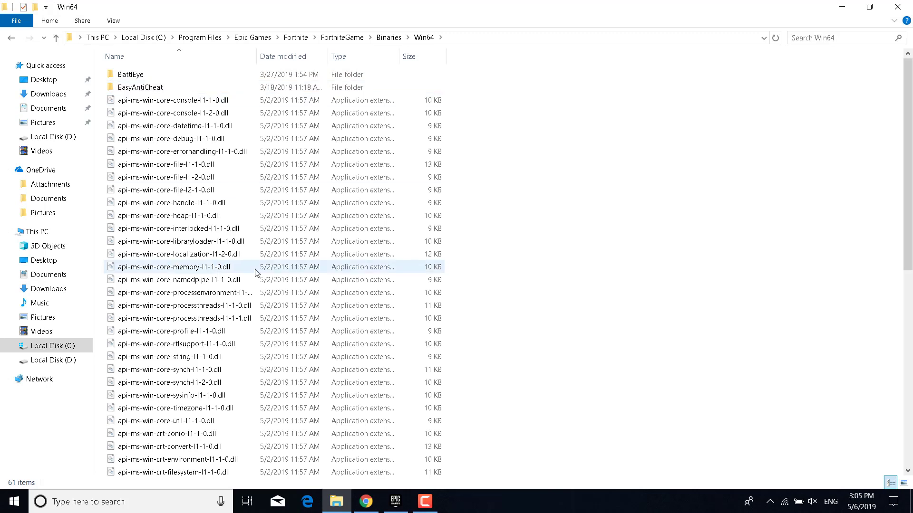
{"action": "double_click", "coordinate": [169, 76]}
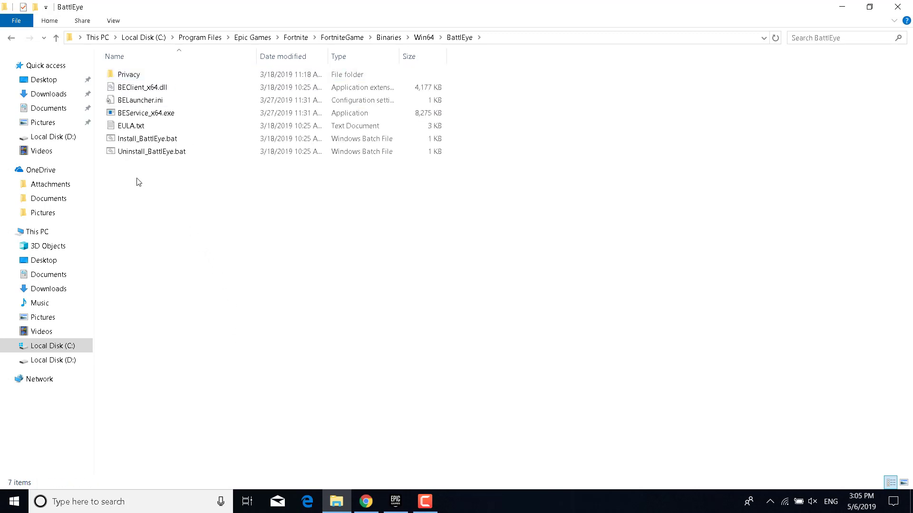
{"action": "double_click", "coordinate": [190, 152]}
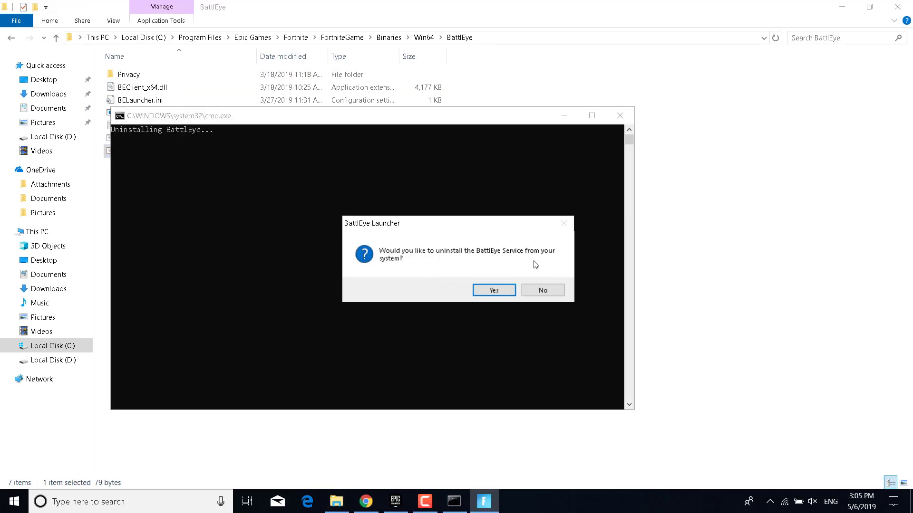
Confirm the BattlEye Service uninstall, dismiss the completion message, and return to the Win64 folder.
{"action": "left_click", "coordinate": [499, 291]}
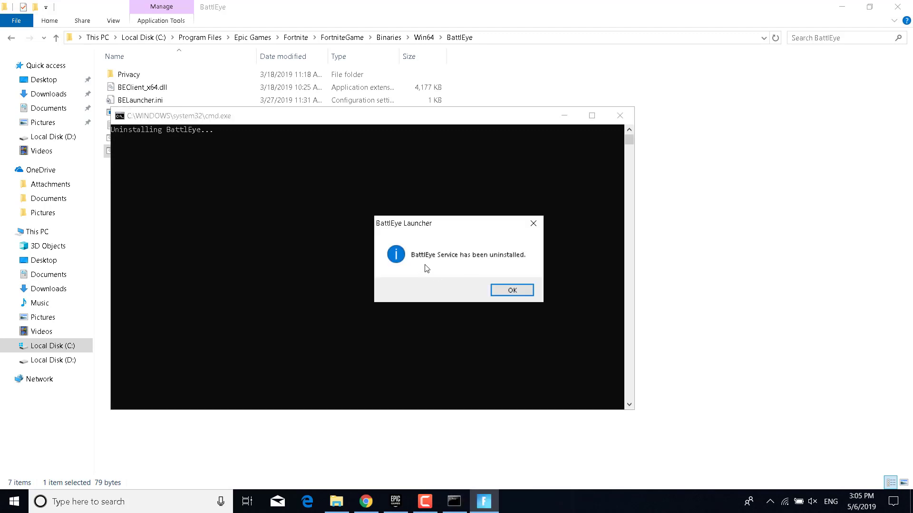
{"action": "left_click", "coordinate": [515, 292]}
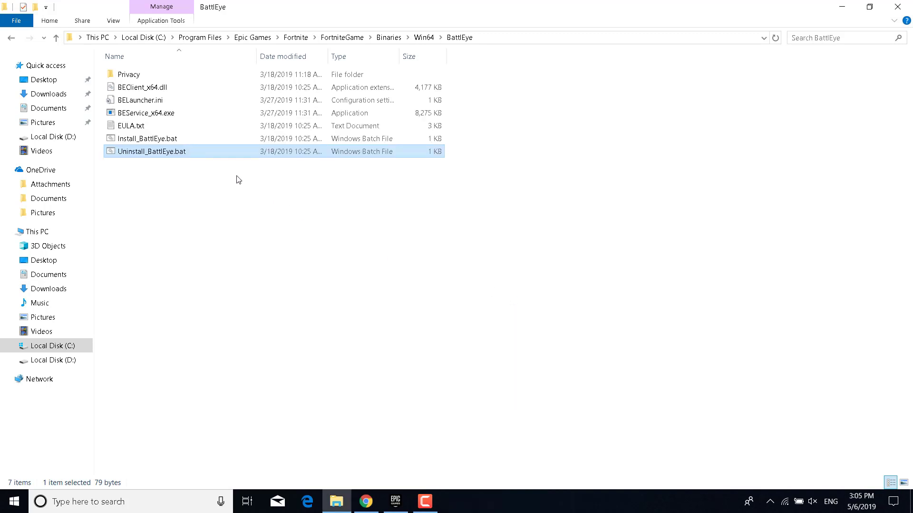
{"action": "left_click", "coordinate": [168, 143]}
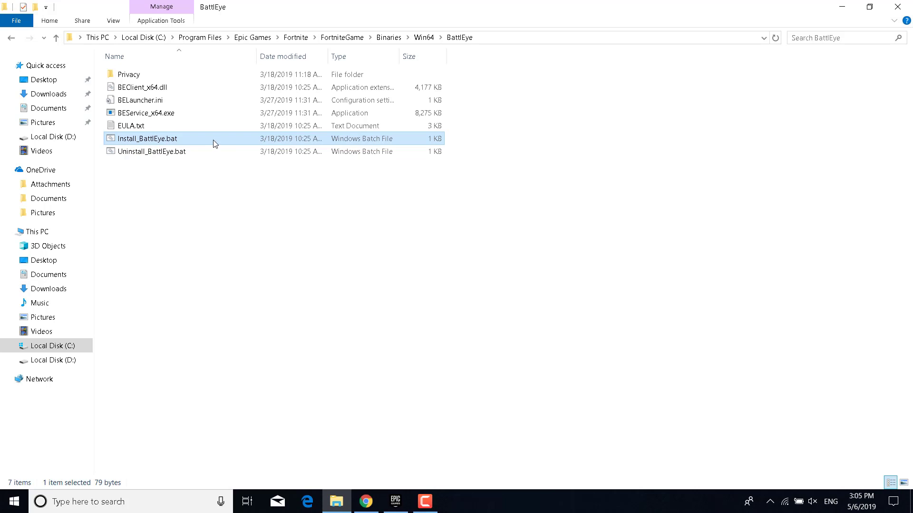
{"action": "left_click", "coordinate": [410, 336]}
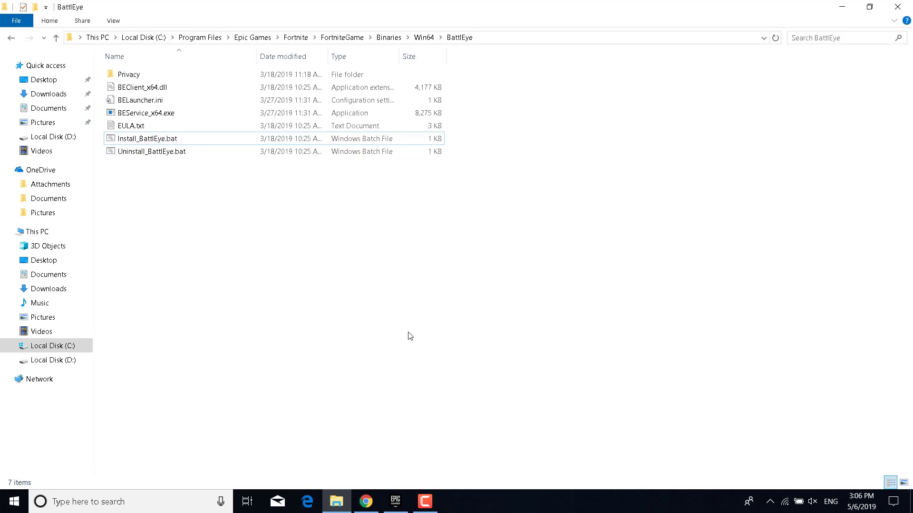
{"action": "left_click", "coordinate": [10, 41]}
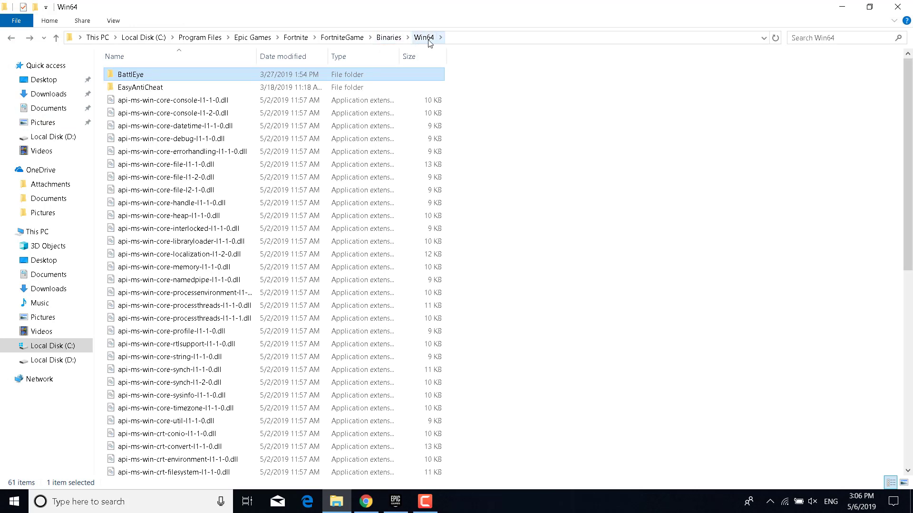
Run EasyAntiCheat_Setup.exe from the EasyAntiCheat folder, repair the Fortnite service, and finish.
{"action": "double_click", "coordinate": [322, 90]}
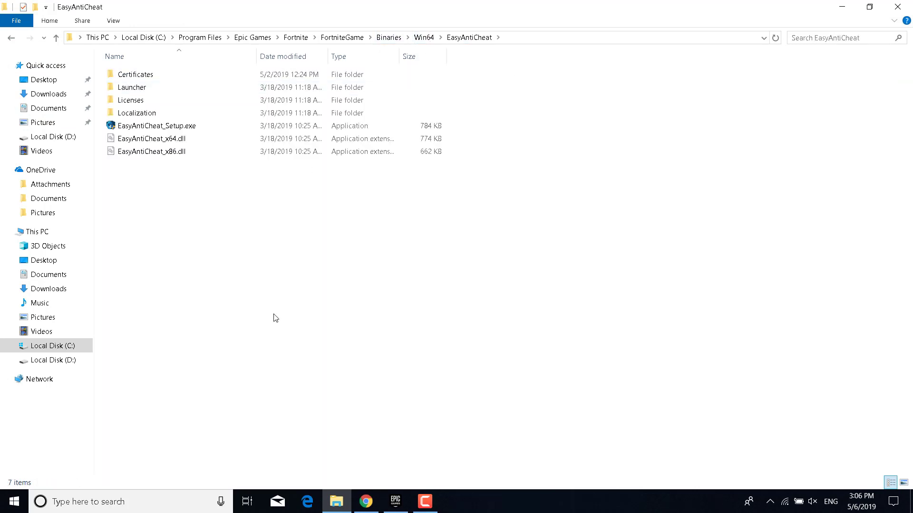
{"action": "left_click", "coordinate": [161, 127]}
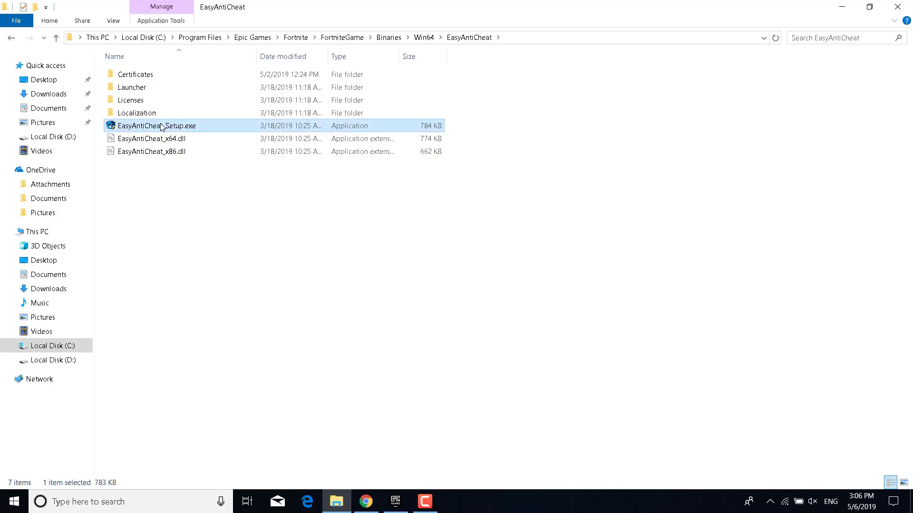
{"action": "double_click", "coordinate": [162, 126]}
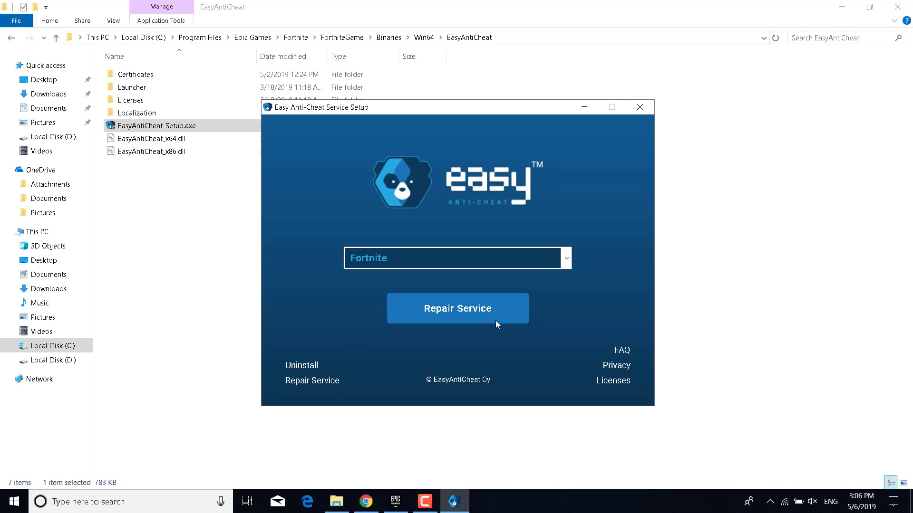
{"action": "left_click", "coordinate": [448, 314]}
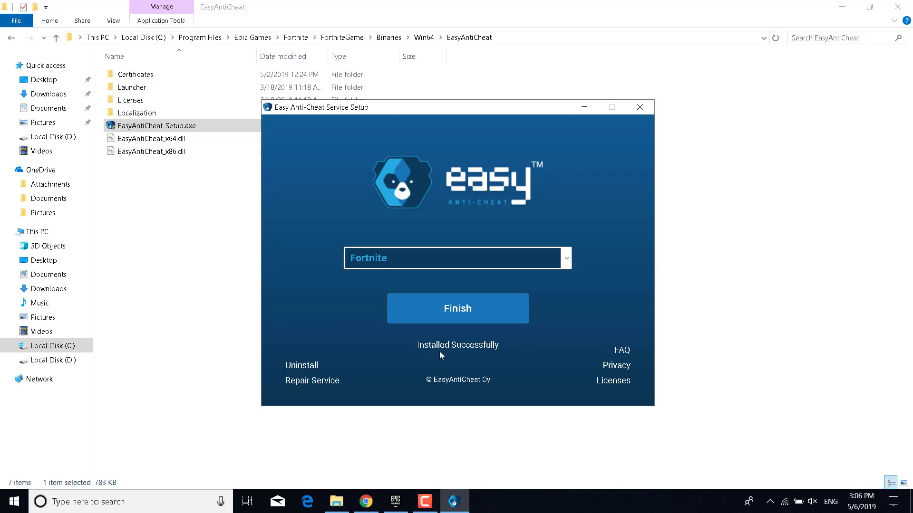
{"action": "left_click", "coordinate": [499, 316]}
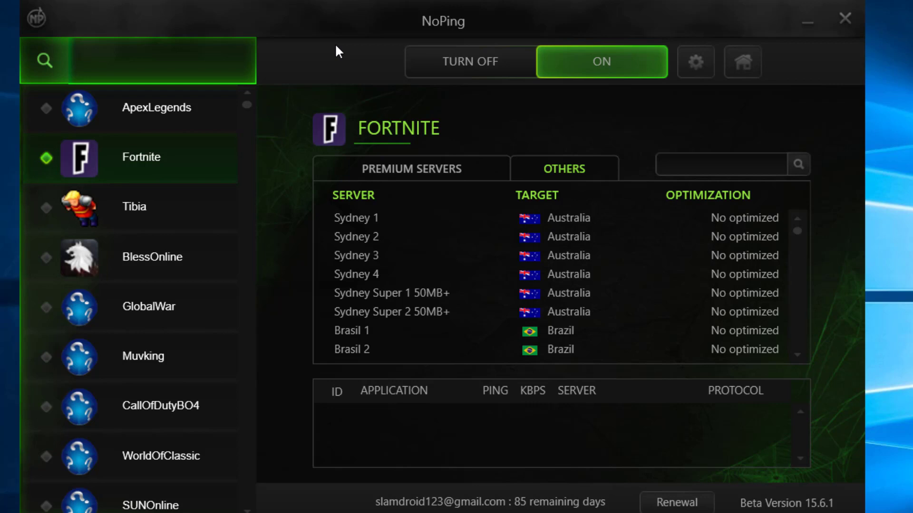
Scroll through NoPing's list of Fortnite servers.
{"action": "scroll", "coordinate": [469, 262], "scroll_direction": "down", "scroll_amount": 13}
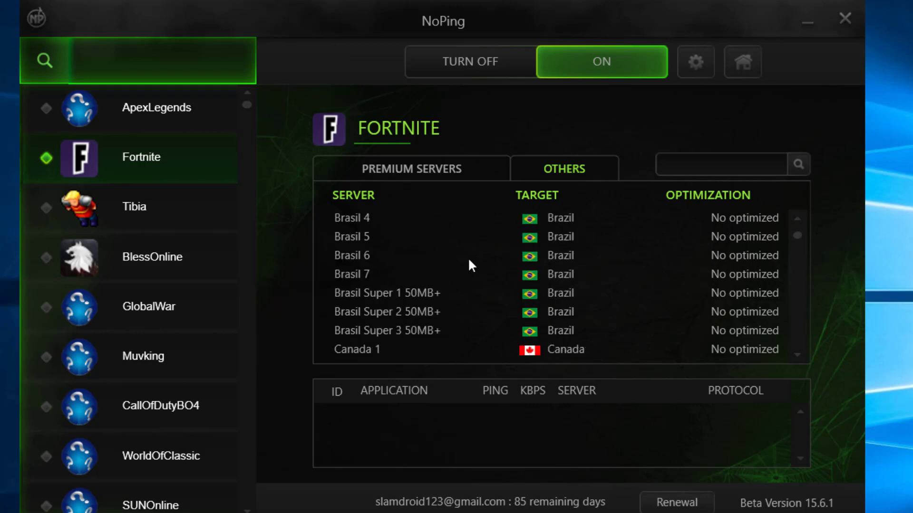
{"action": "scroll", "coordinate": [469, 263], "scroll_direction": "down", "scroll_amount": 5}
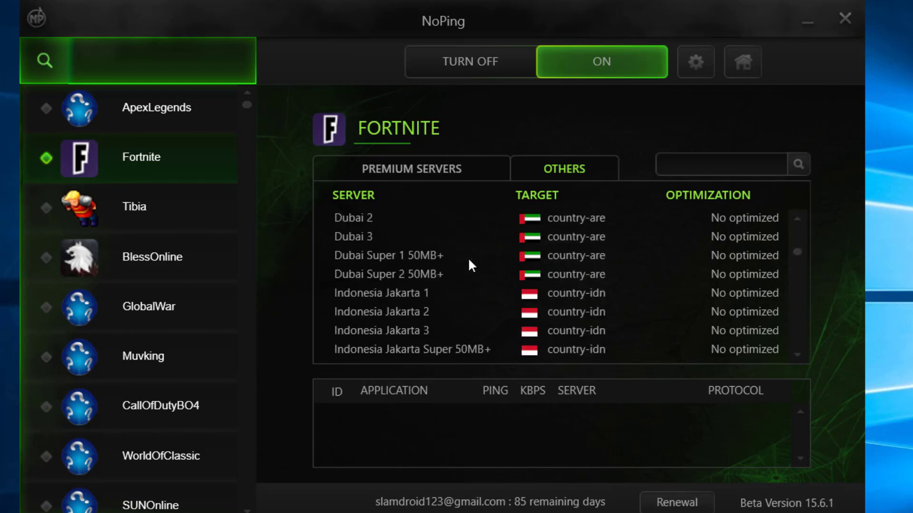
{"action": "scroll", "coordinate": [471, 265], "scroll_direction": "down", "scroll_amount": 12}
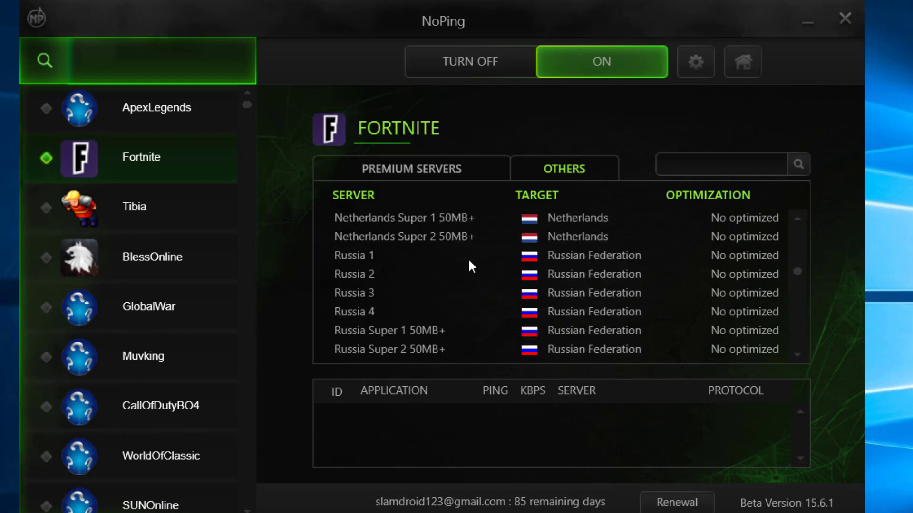
{"action": "scroll", "coordinate": [470, 264], "scroll_direction": "down", "scroll_amount": 4}
{"action": "scroll", "coordinate": [464, 264], "scroll_direction": "down", "scroll_amount": 3}
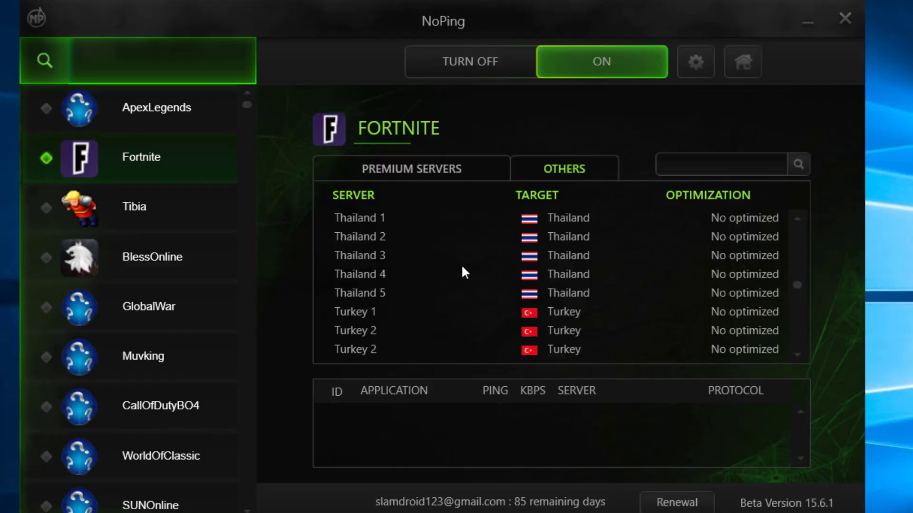
{"action": "scroll", "coordinate": [462, 266], "scroll_direction": "down", "scroll_amount": 7}
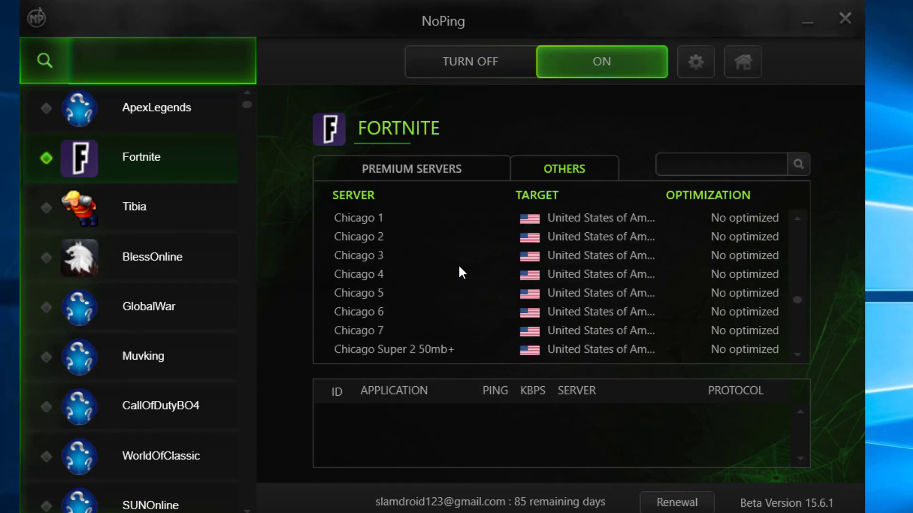
{"action": "scroll", "coordinate": [459, 266], "scroll_direction": "up", "scroll_amount": 3}
{"action": "scroll", "coordinate": [460, 267], "scroll_direction": "up", "scroll_amount": 10}
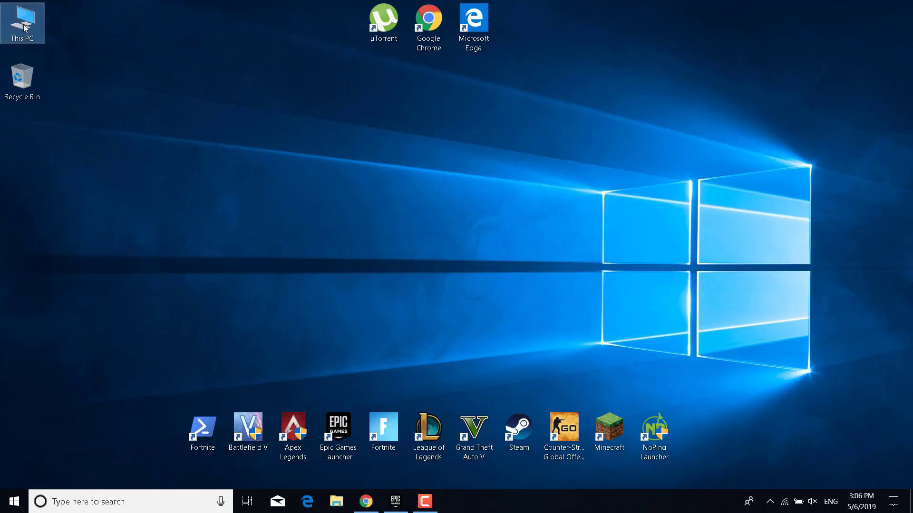
Browse to C:\Program Files\Epic Games\Fortnite\FortniteGame\Binaries\Win64 and select FortniteClient-Win64-Shipping.exe.
{"action": "double_click", "coordinate": [24, 27]}
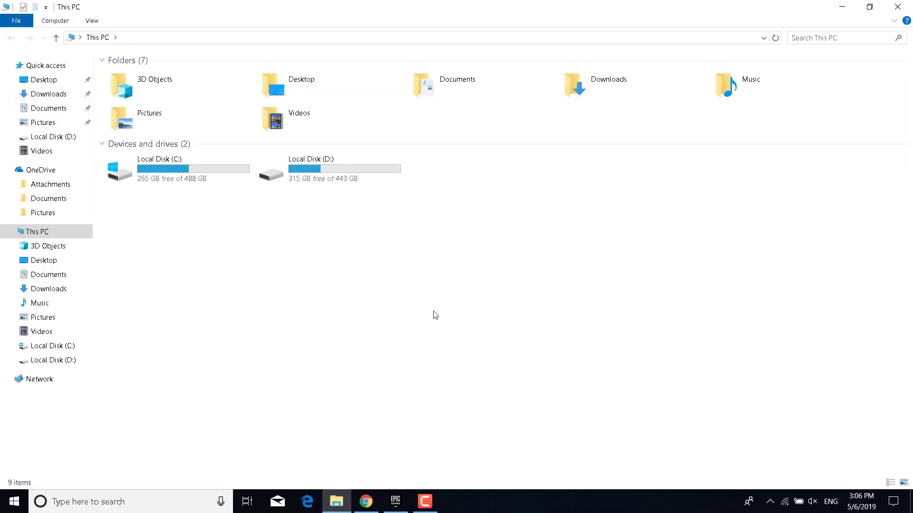
{"action": "double_click", "coordinate": [177, 180]}
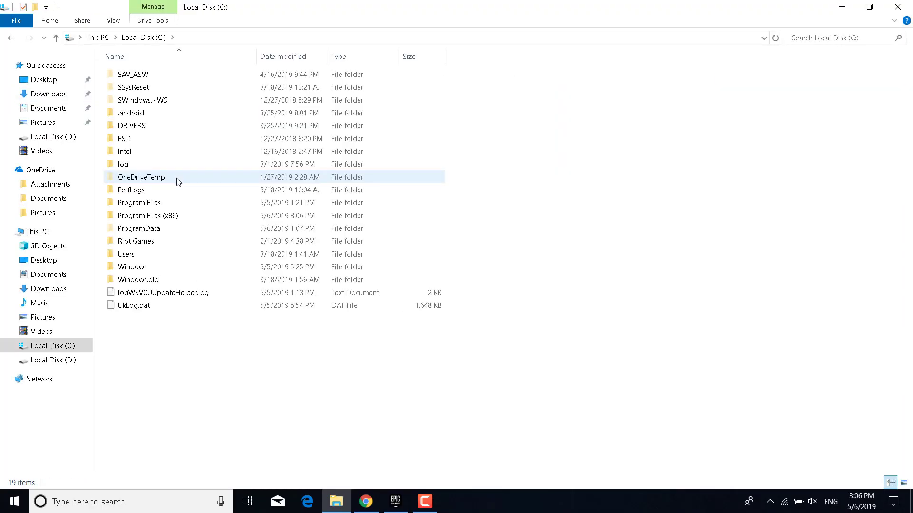
{"action": "double_click", "coordinate": [176, 204]}
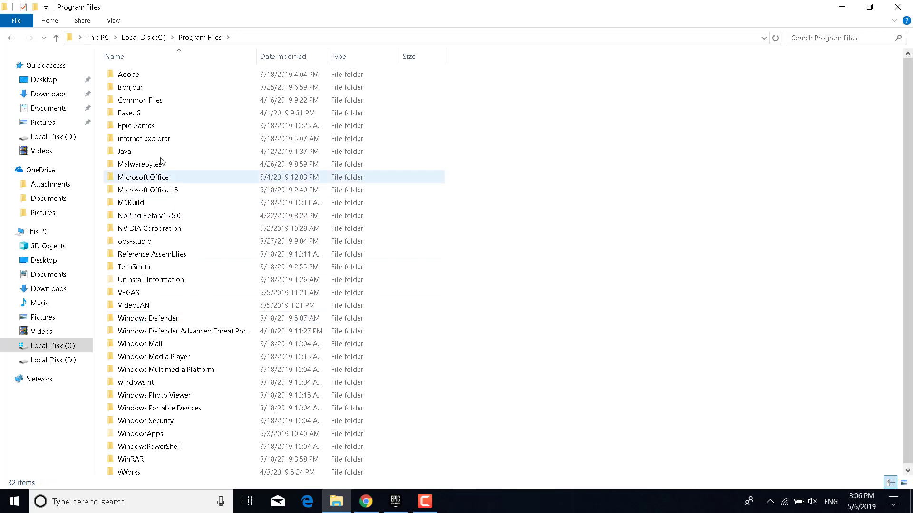
{"action": "double_click", "coordinate": [152, 127]}
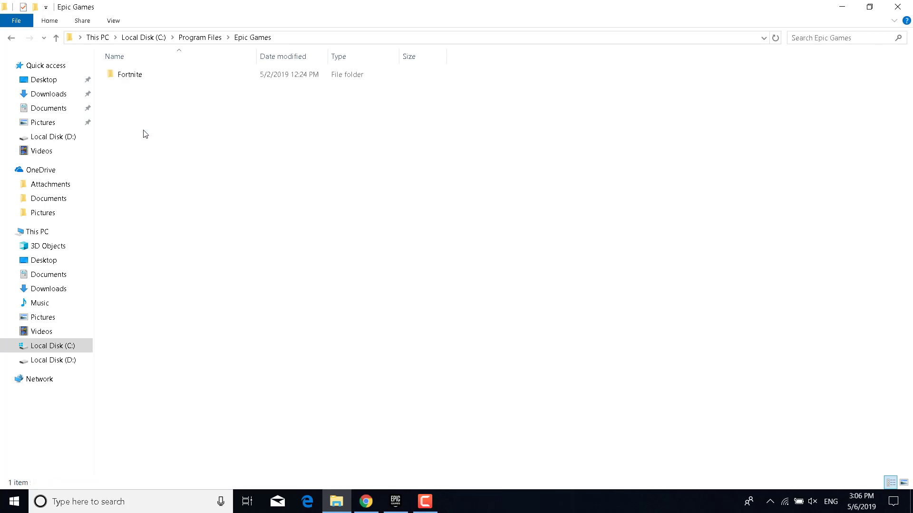
{"action": "double_click", "coordinate": [136, 76]}
{"action": "double_click", "coordinate": [141, 87]}
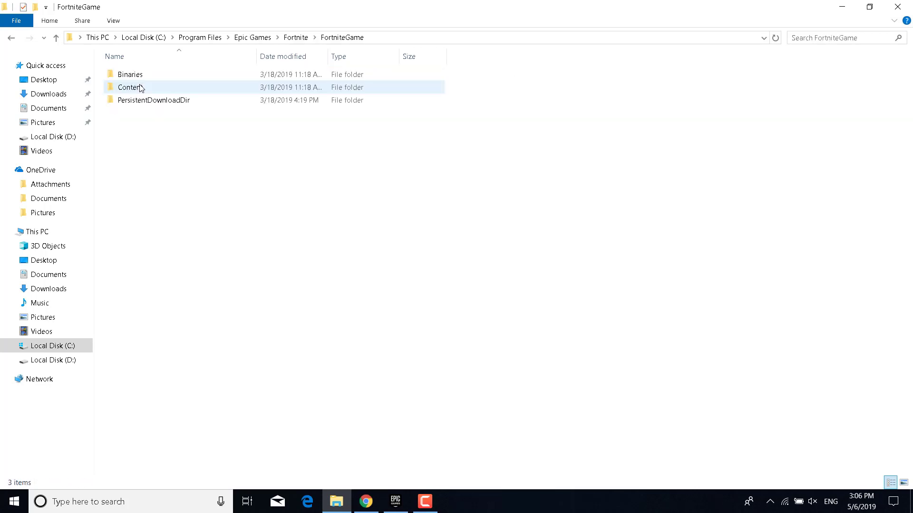
{"action": "double_click", "coordinate": [136, 75]}
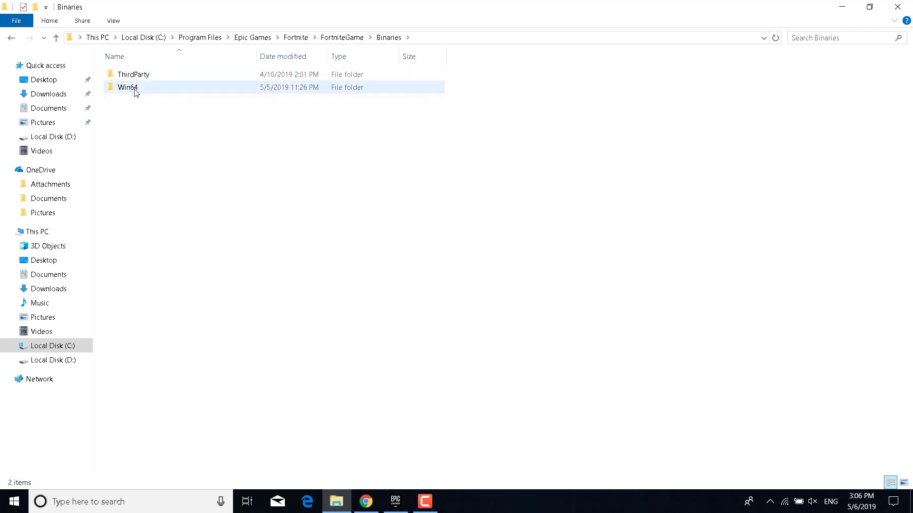
{"action": "left_click", "coordinate": [137, 90]}
{"action": "double_click", "coordinate": [135, 90]}
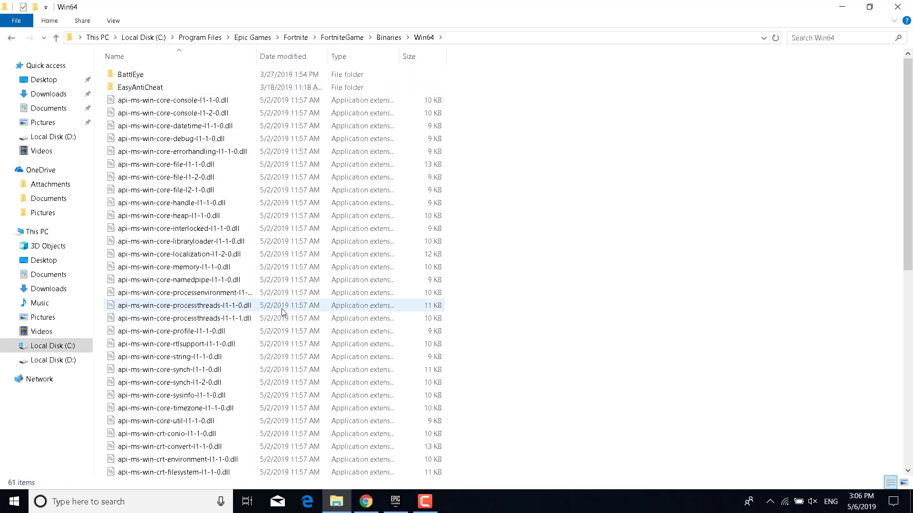
{"action": "scroll", "coordinate": [287, 320], "scroll_direction": "down", "scroll_amount": 10}
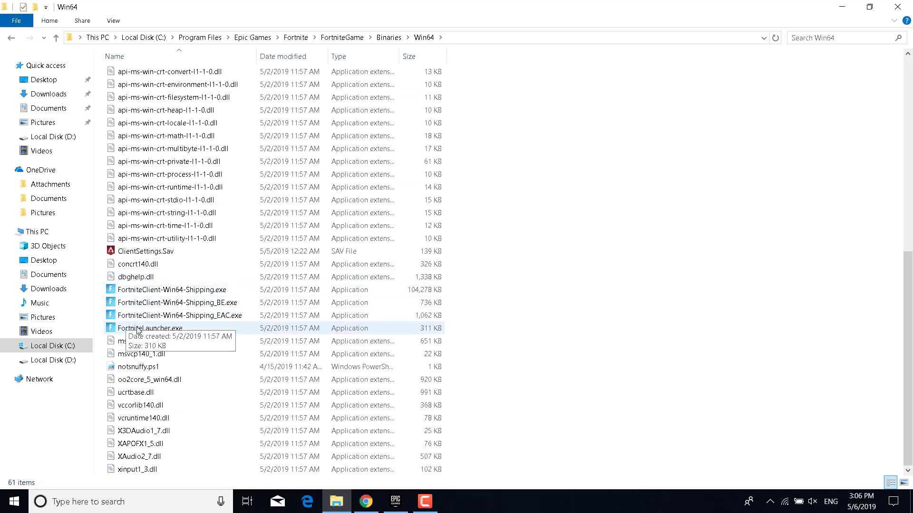
{"action": "left_click", "coordinate": [137, 294]}
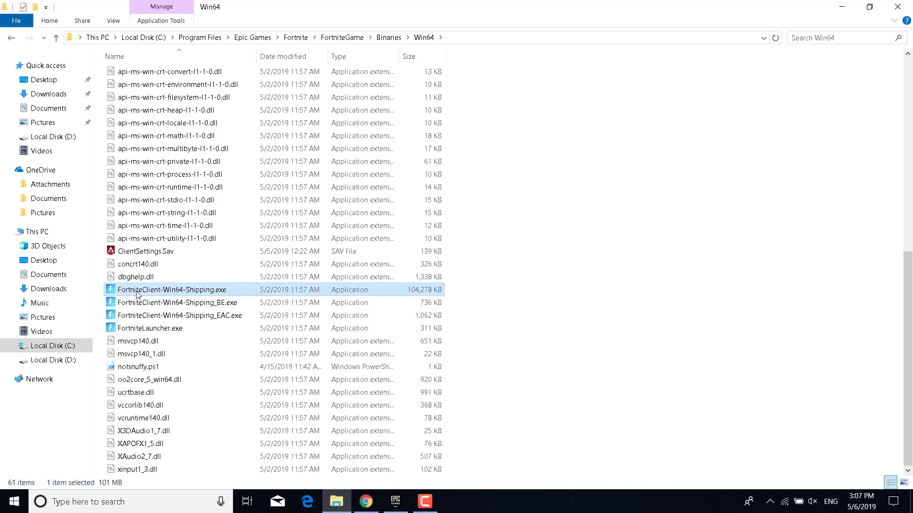
Set FortniteClient-Win64-Shipping.exe to Windows 8 compatibility mode with fullscreen optimizations disabled, and apply.
{"action": "right_click", "coordinate": [192, 294]}
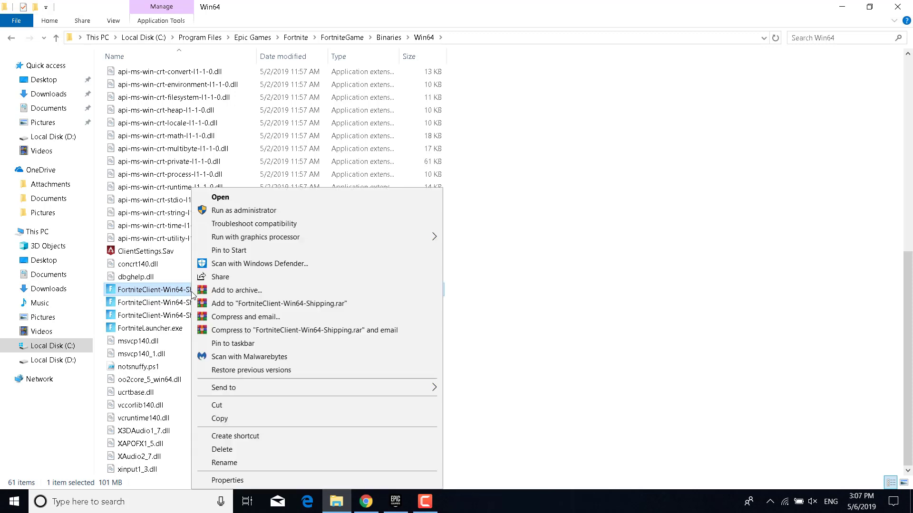
{"action": "left_click", "coordinate": [227, 480]}
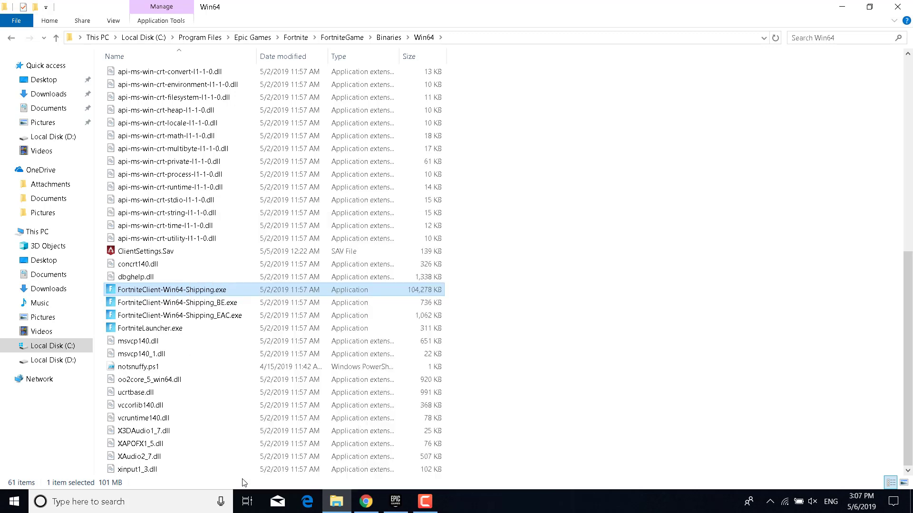
{"action": "left_click_drag", "start_coordinate": [295, 187], "coordinate": [309, 152]}
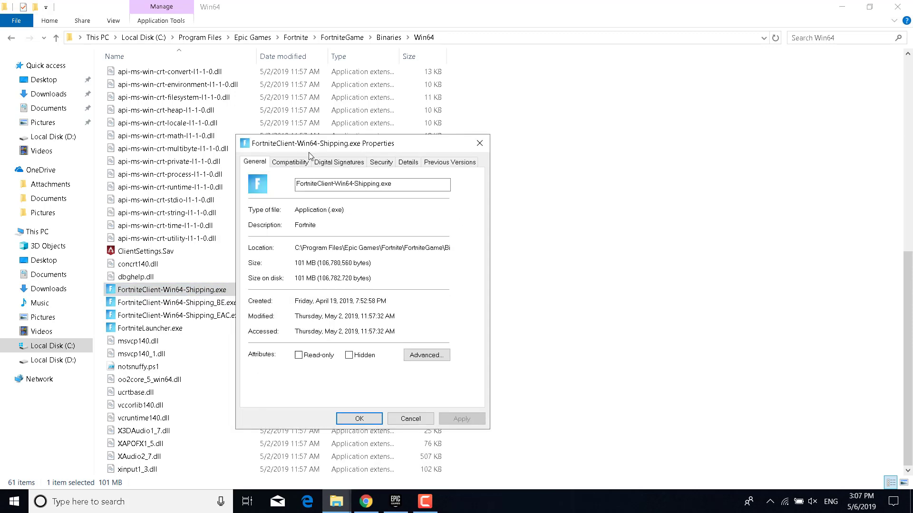
{"action": "left_click", "coordinate": [290, 163]}
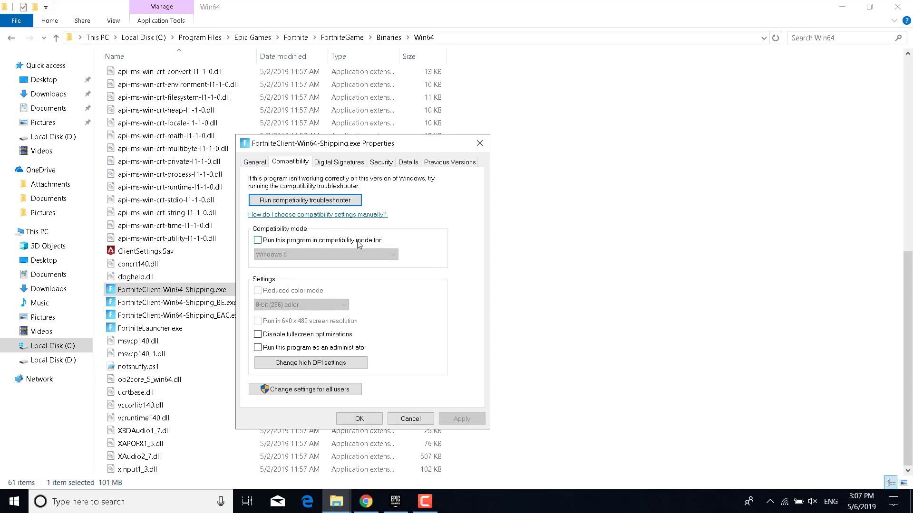
{"action": "left_click", "coordinate": [274, 242]}
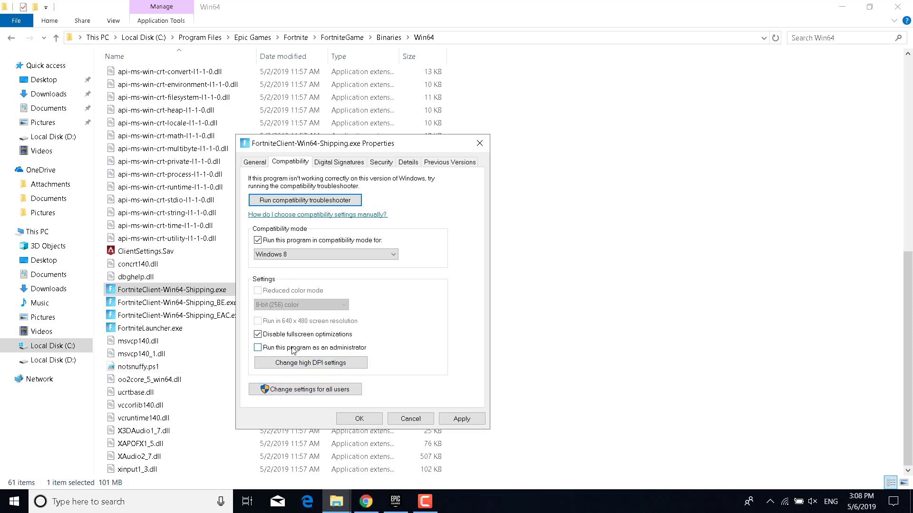
{"action": "left_click", "coordinate": [462, 418]}
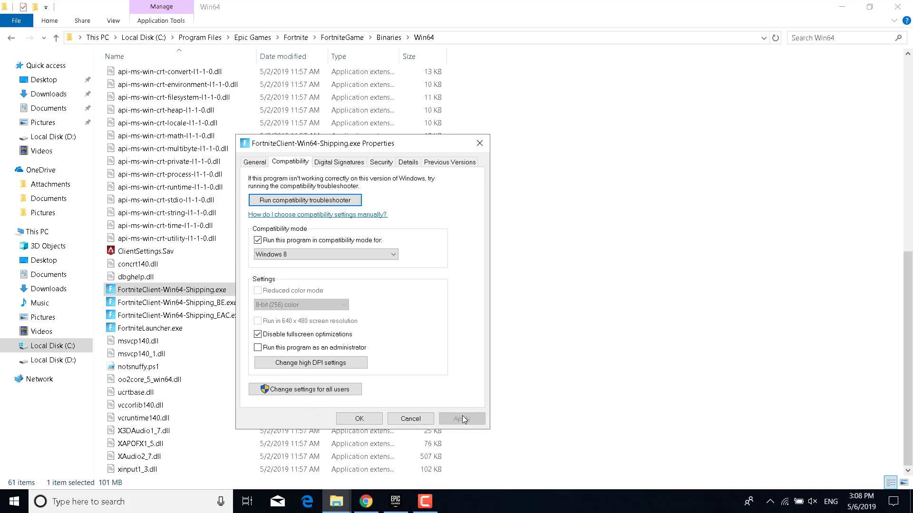
{"action": "left_click", "coordinate": [357, 419]}
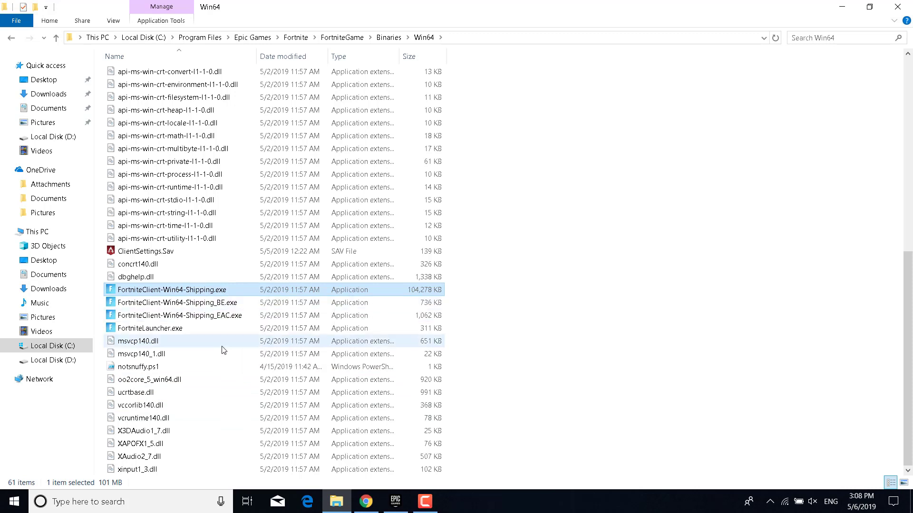
Deselect the executable and close the File Explorer window.
{"action": "left_click", "coordinate": [201, 332]}
{"action": "left_click", "coordinate": [579, 274]}
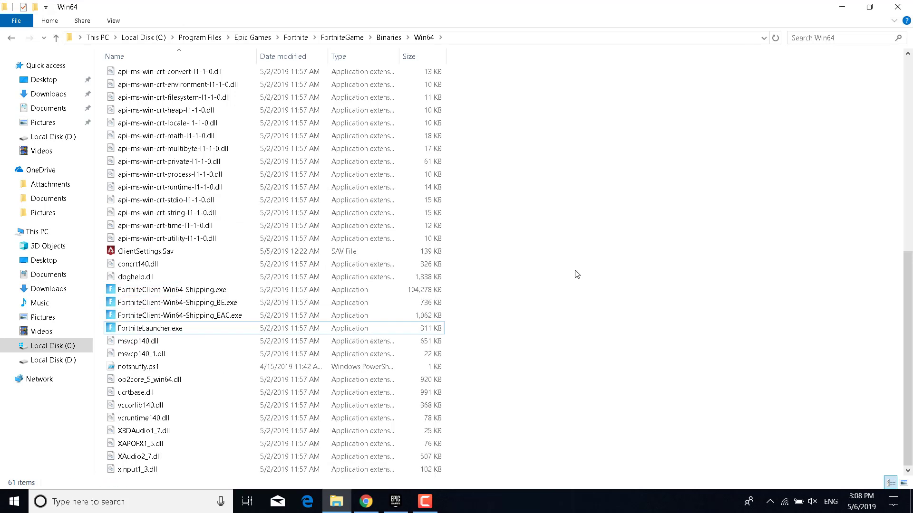
{"action": "left_click", "coordinate": [898, 7]}
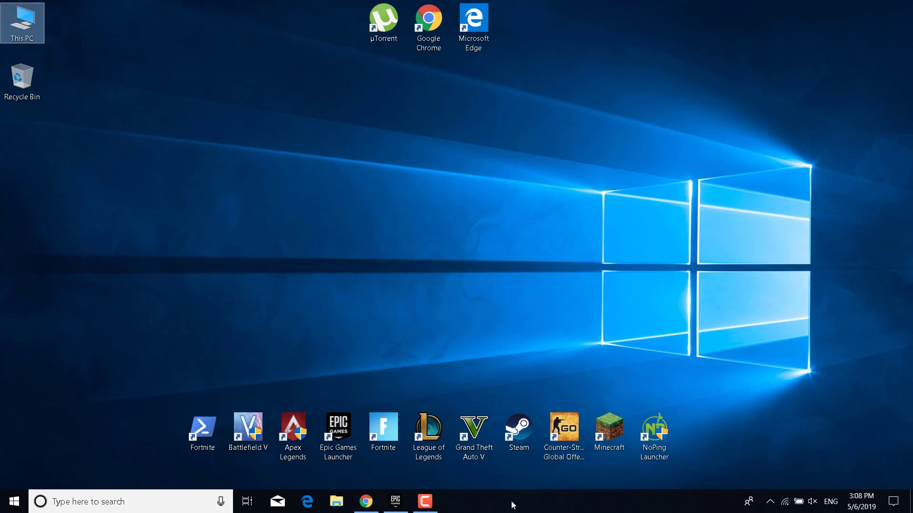
{"action": "right_click", "coordinate": [540, 509]}
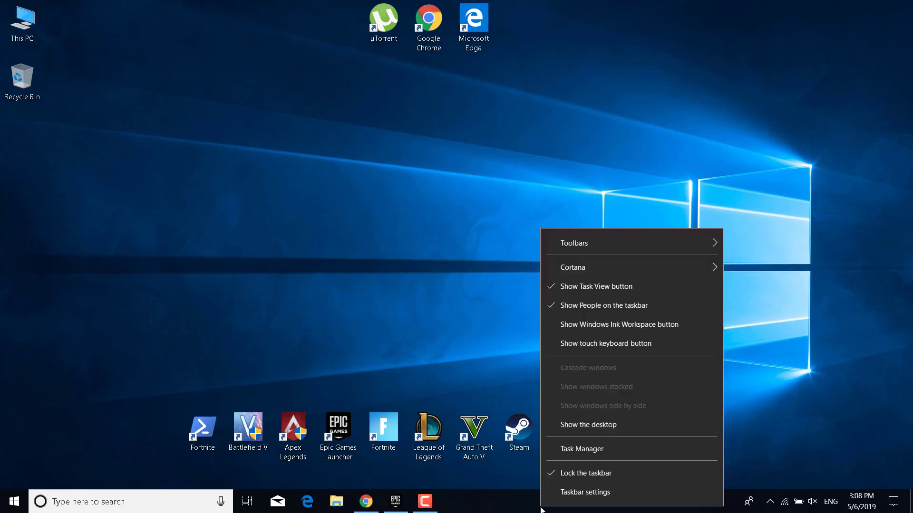
{"action": "left_click", "coordinate": [598, 451]}
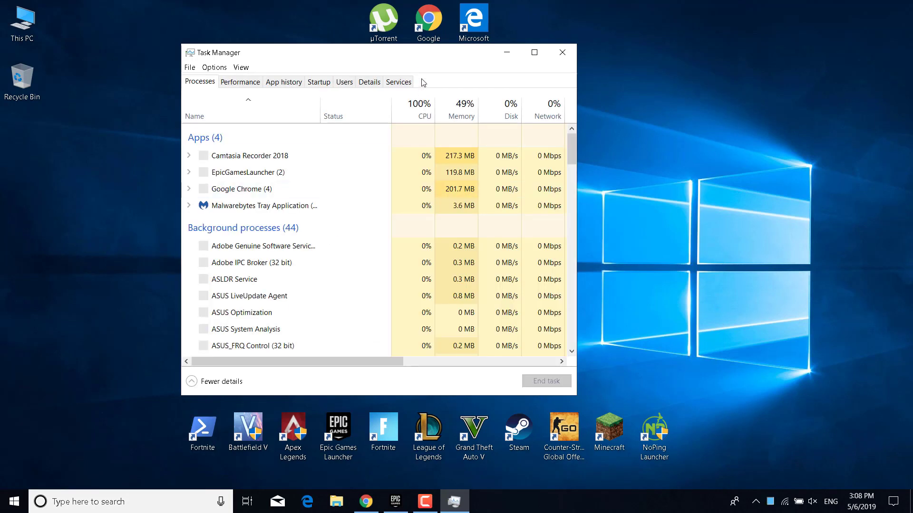
{"action": "left_click_drag", "start_coordinate": [442, 56], "coordinate": [478, 53]}
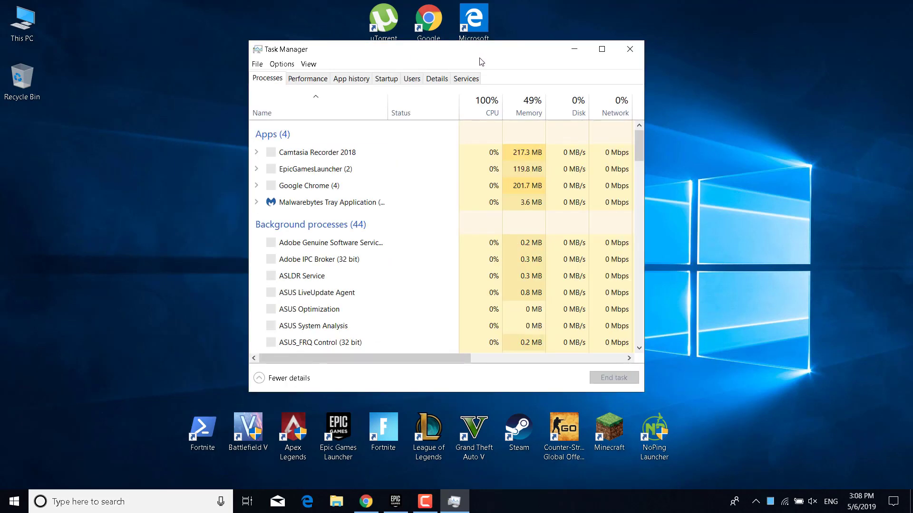
{"action": "double_click", "coordinate": [514, 61]}
{"action": "left_click", "coordinate": [514, 61]}
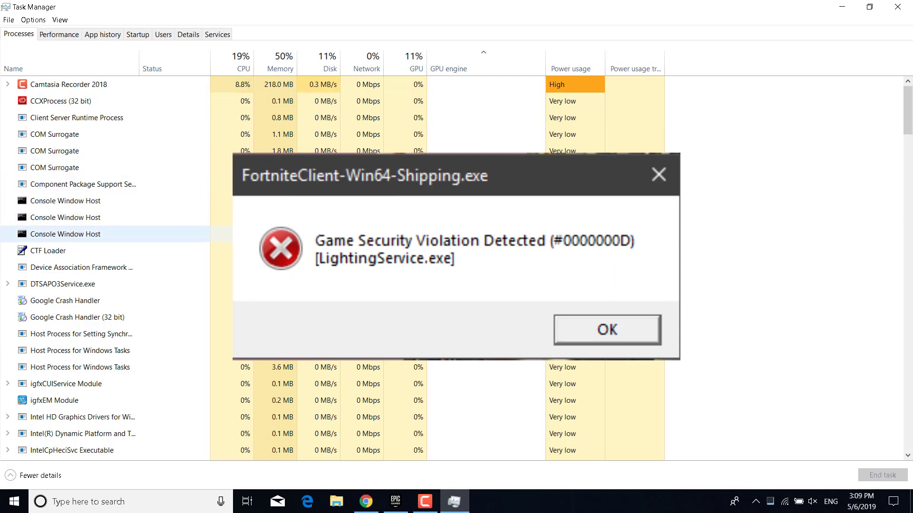
{"action": "key", "text": "Return"}
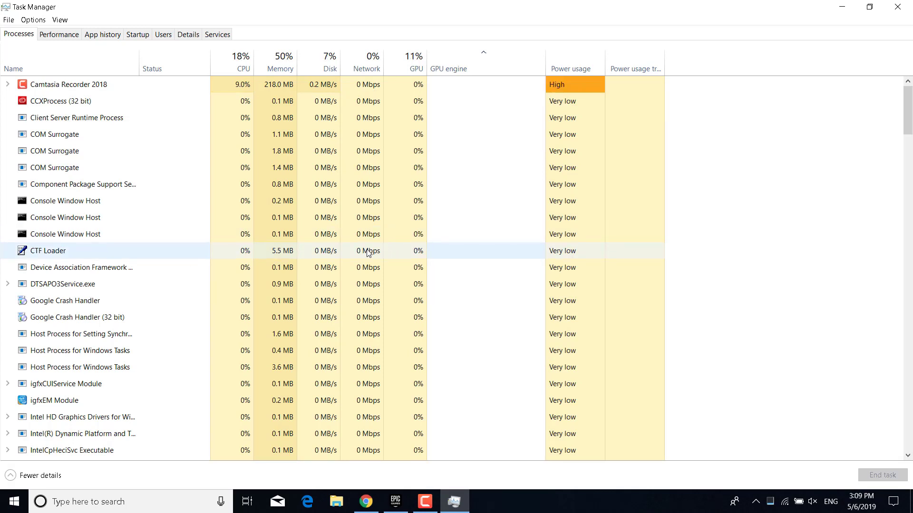
{"action": "scroll", "coordinate": [220, 283], "scroll_direction": "down", "scroll_amount": 2}
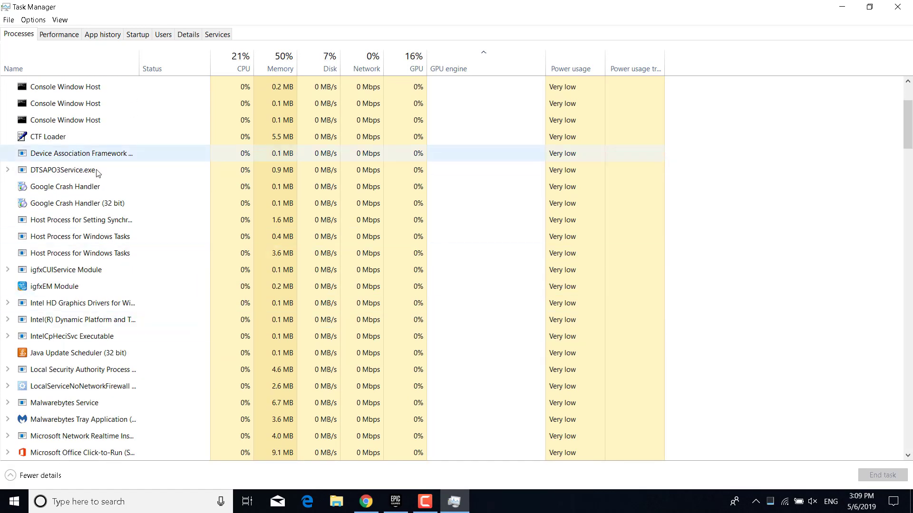
{"action": "scroll", "coordinate": [108, 347], "scroll_direction": "down", "scroll_amount": 2}
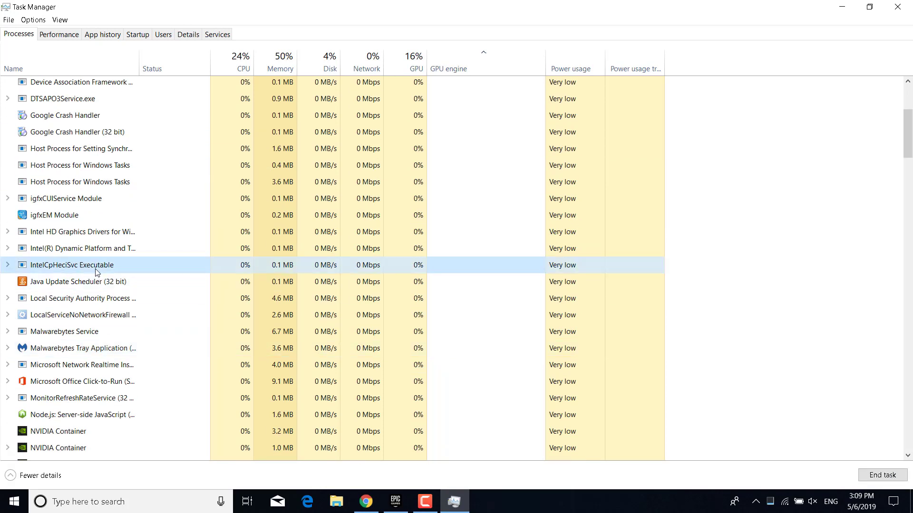
{"action": "key", "text": "l"}
{"action": "key", "text": "l"}
{"action": "left_click", "coordinate": [95, 249]}
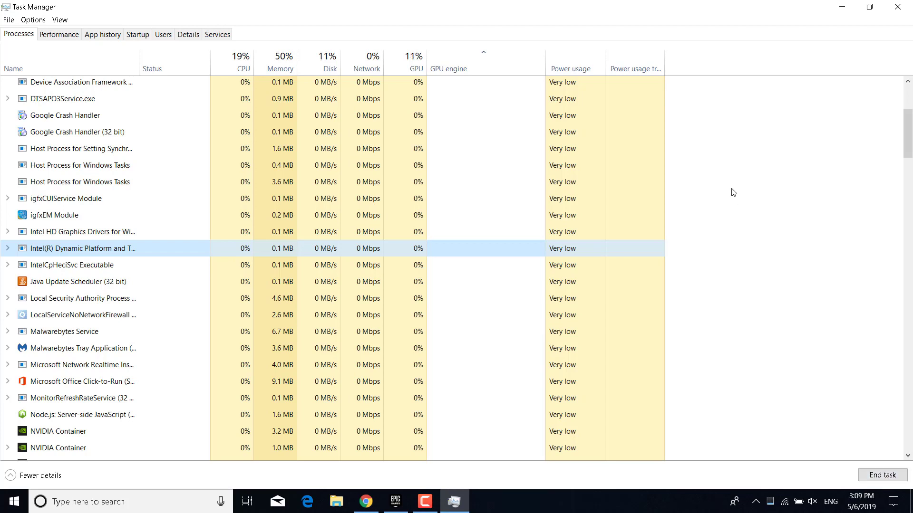
{"action": "left_click", "coordinate": [897, 6]}
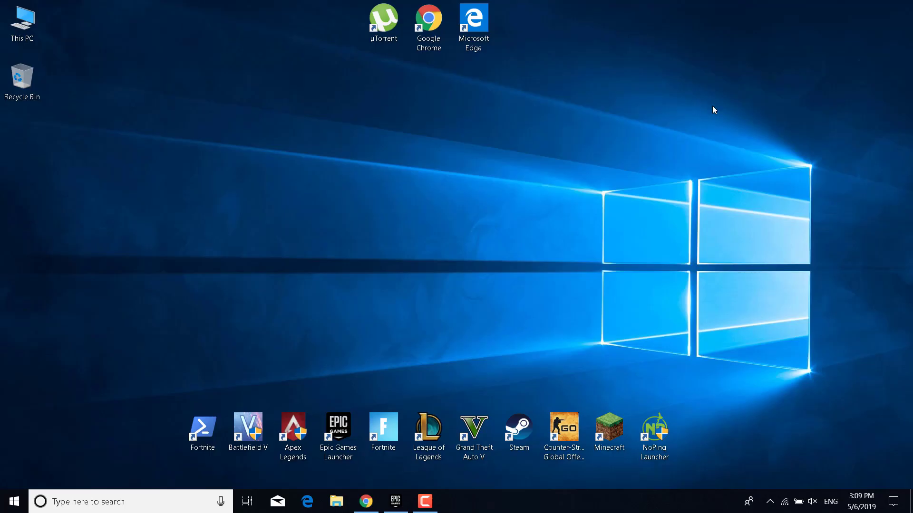
Launch Registry Editor from Windows search and maximize it.
{"action": "left_click", "coordinate": [135, 504]}
{"action": "type", "text": "Registry"}
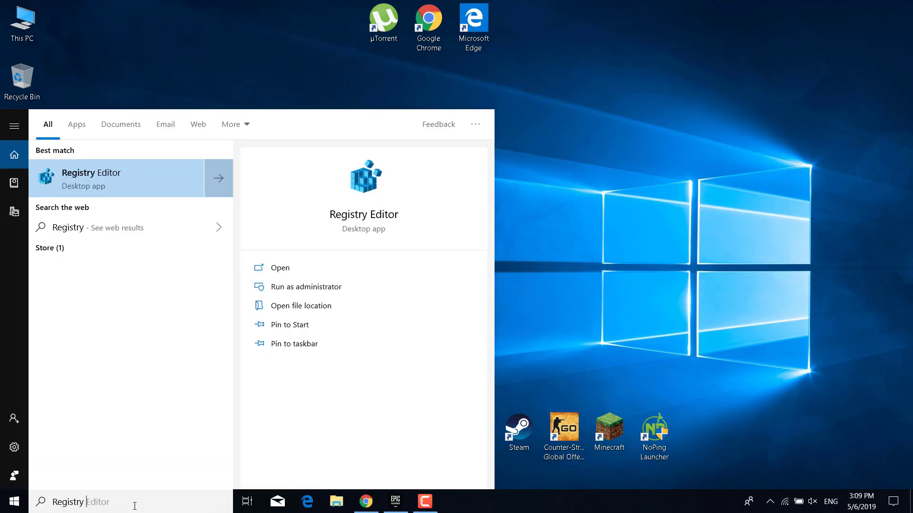
{"action": "left_click", "coordinate": [131, 187]}
{"action": "double_click", "coordinate": [438, 215]}
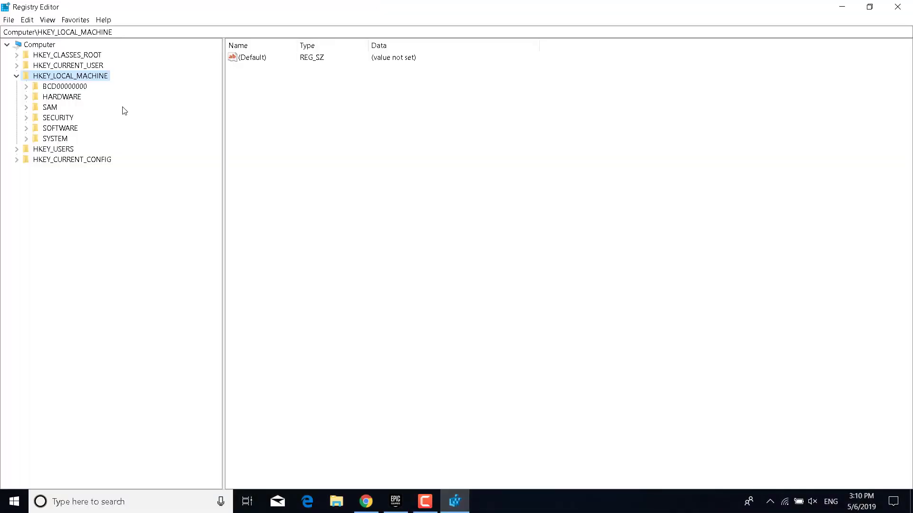
Expand HKEY_LOCAL_MACHINE\SYSTEM\CurrentControlSet\Control and select the GraphicsDrivers key.
{"action": "left_click", "coordinate": [16, 78]}
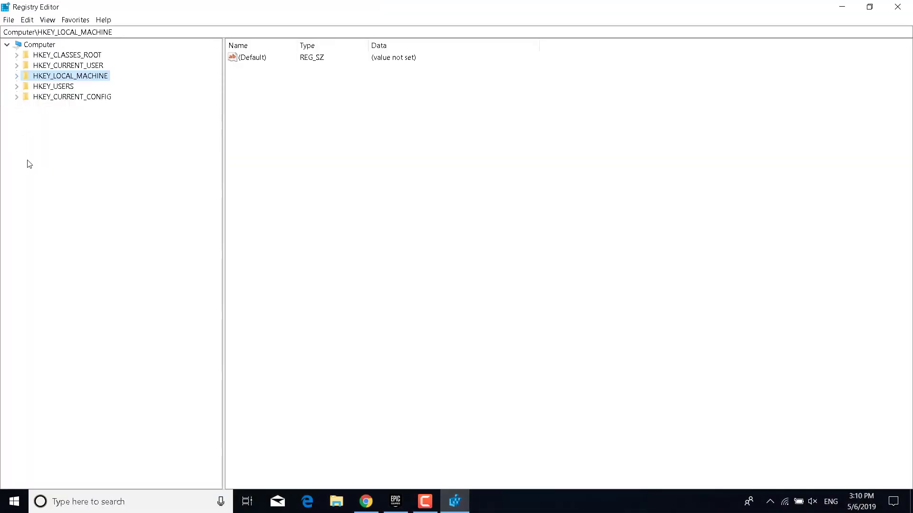
{"action": "left_click", "coordinate": [16, 77]}
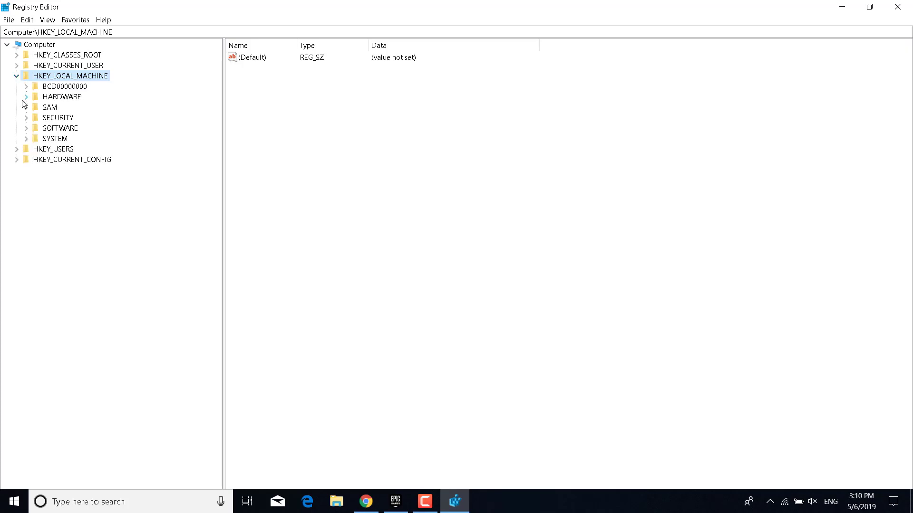
{"action": "left_click", "coordinate": [26, 139]}
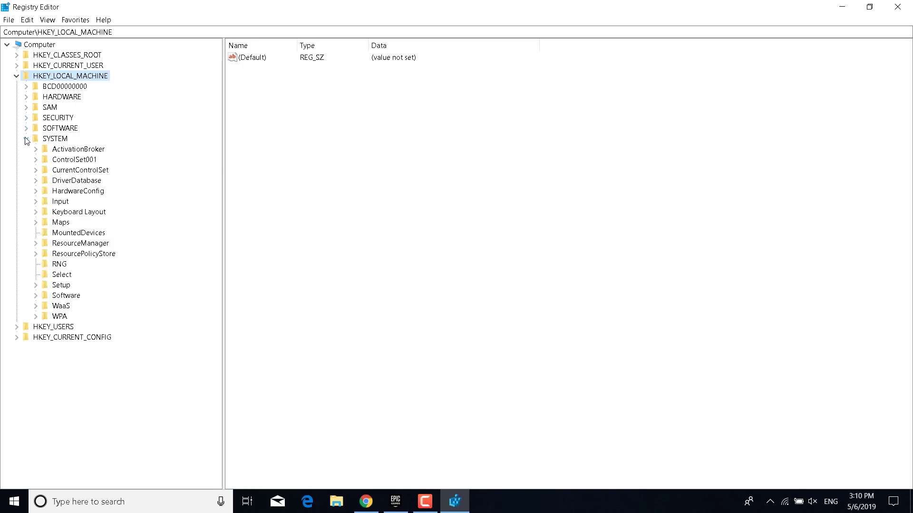
{"action": "left_click", "coordinate": [36, 171]}
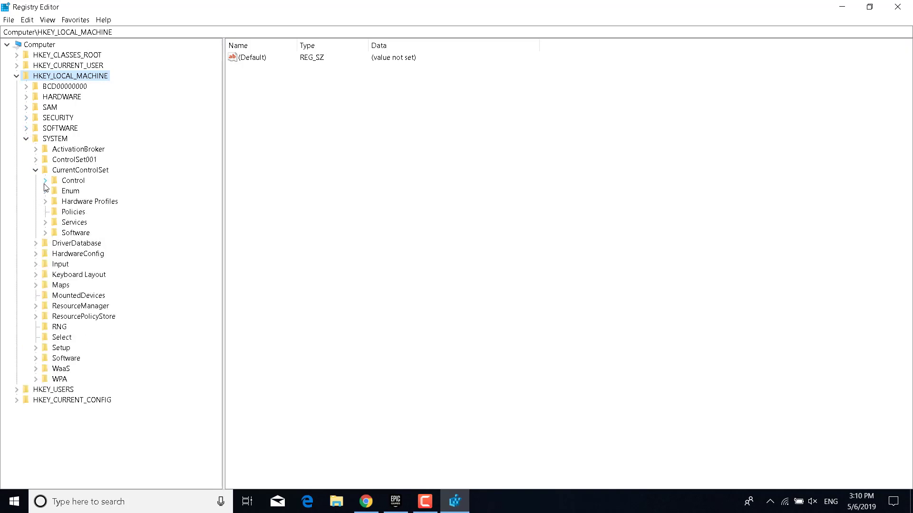
{"action": "left_click", "coordinate": [44, 183]}
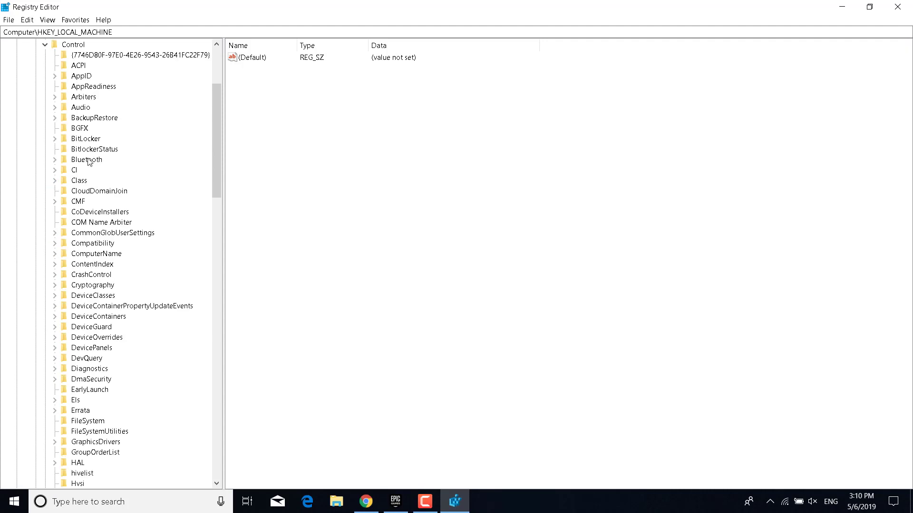
{"action": "scroll", "coordinate": [89, 369], "scroll_direction": "down", "scroll_amount": 3}
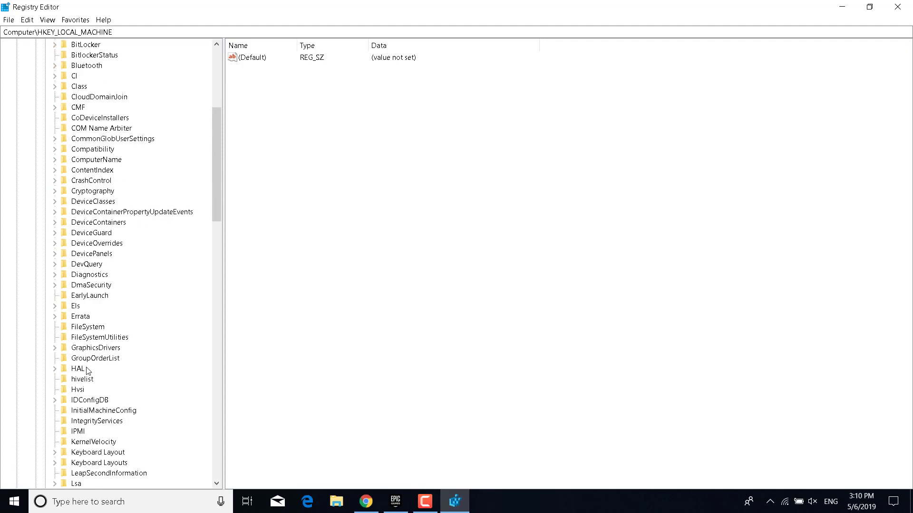
{"action": "left_click", "coordinate": [111, 351]}
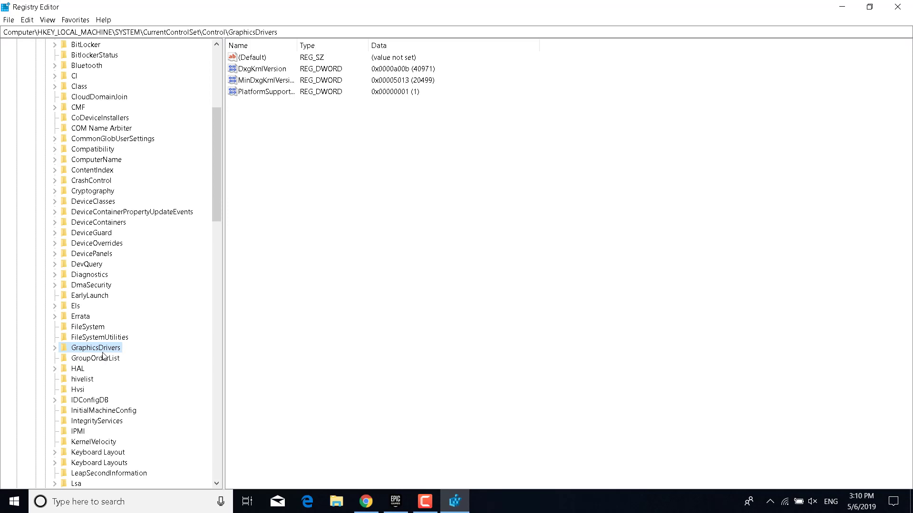
Create a new DWORD (32-bit) value named TdrDelay under GraphicsDrivers.
{"action": "right_click", "coordinate": [100, 352]}
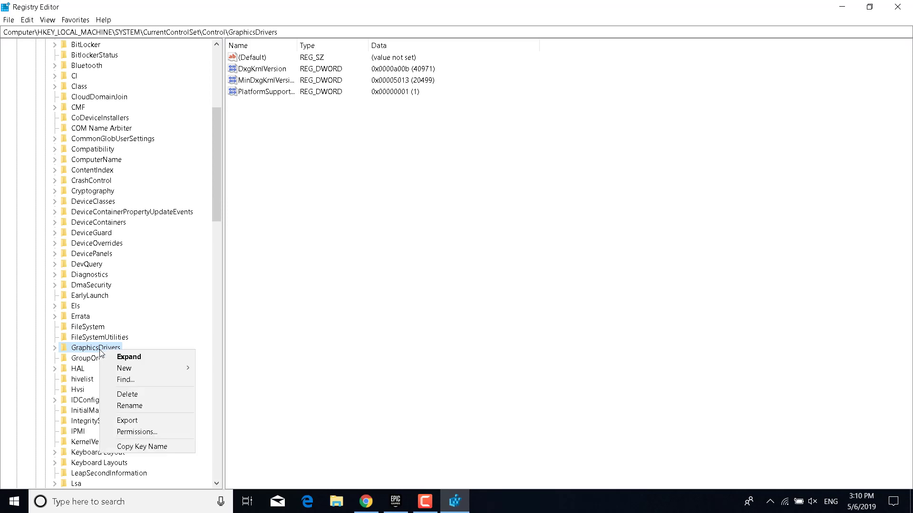
{"action": "mouse_move", "coordinate": [117, 369]}
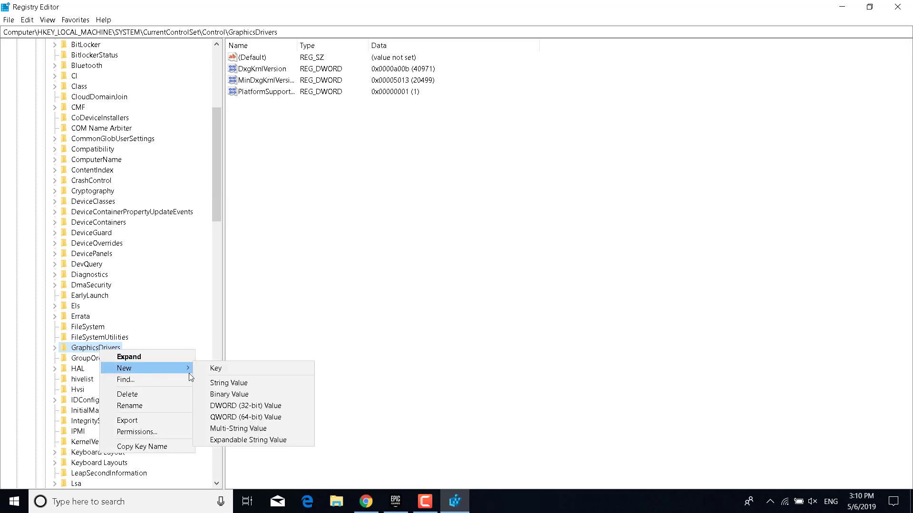
{"action": "left_click", "coordinate": [247, 407]}
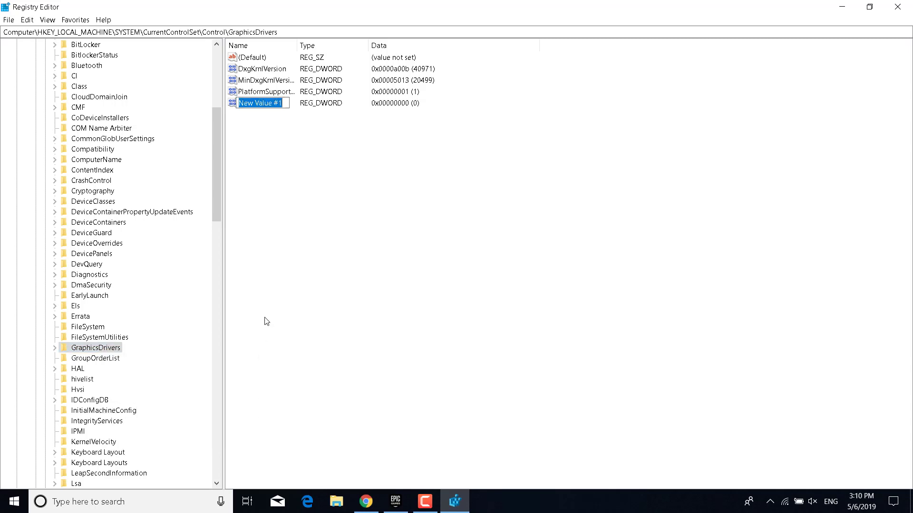
{"action": "type", "text": "TdrDelay"}
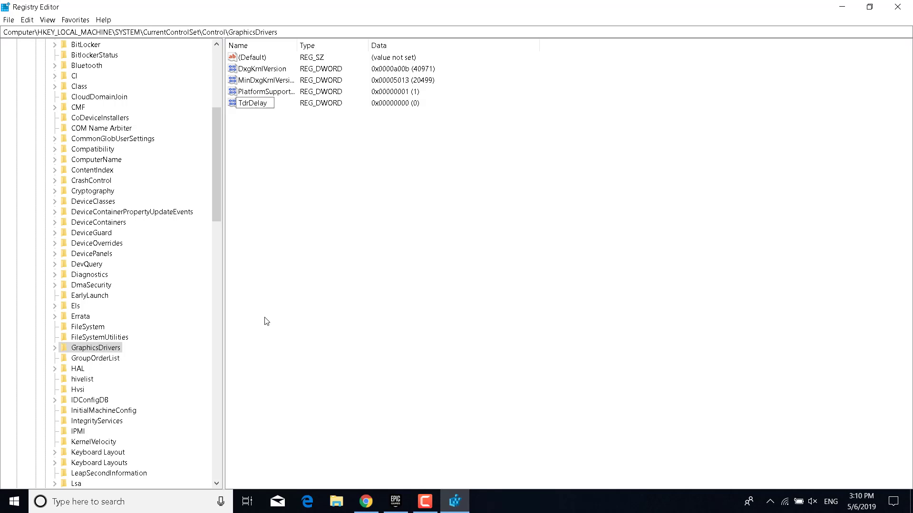
{"action": "key", "text": "Return"}
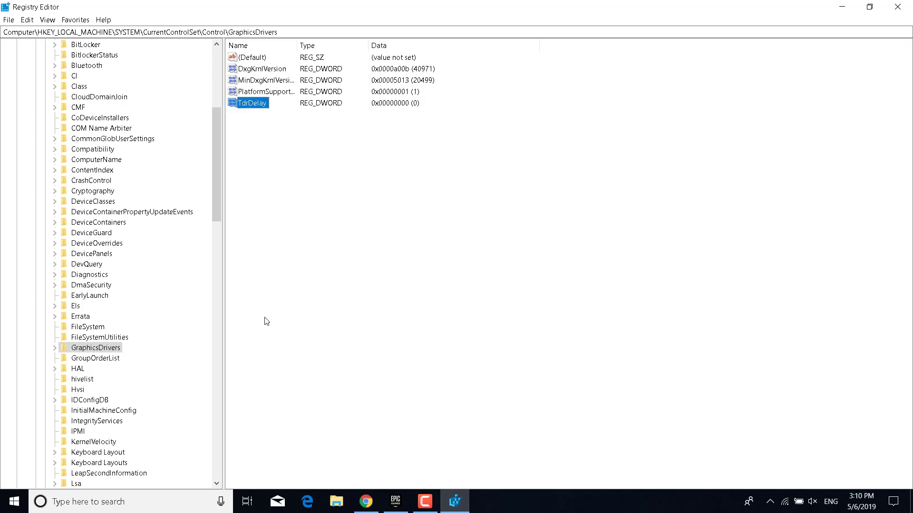
{"action": "left_click", "coordinate": [370, 196]}
Save TdrDelay with value data 0 and close Registry Editor.
{"action": "double_click", "coordinate": [257, 103]}
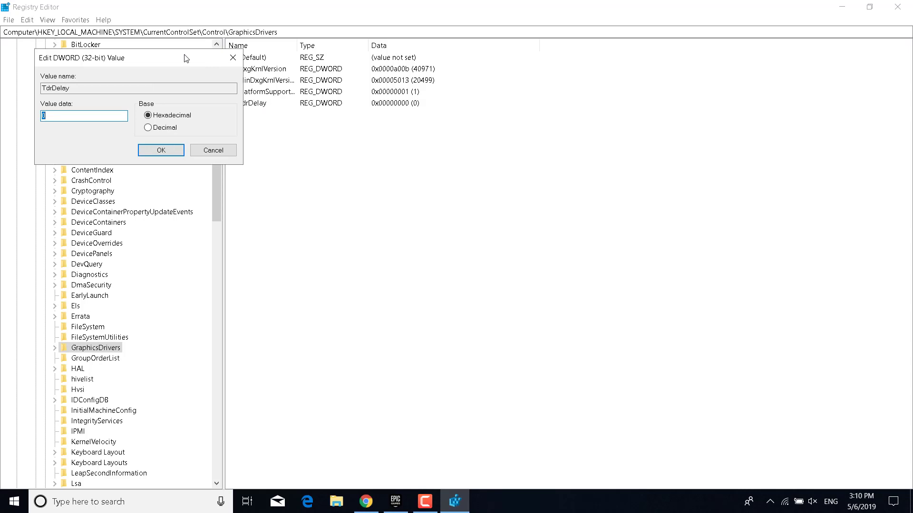
{"action": "left_click_drag", "start_coordinate": [186, 57], "coordinate": [428, 88]}
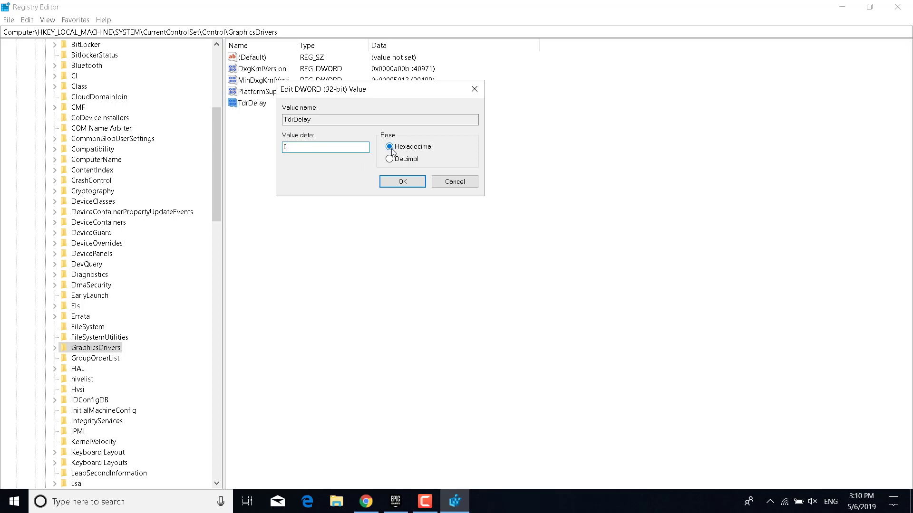
{"action": "left_click", "coordinate": [393, 184]}
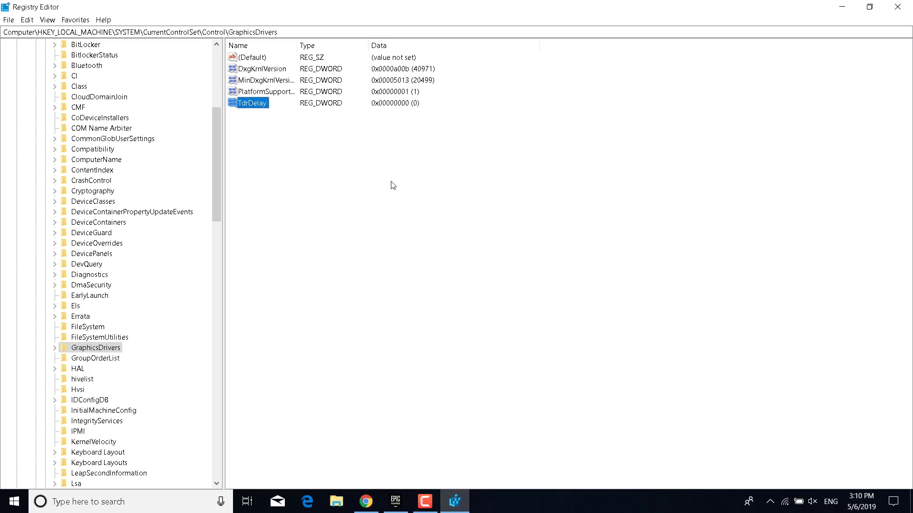
{"action": "left_click", "coordinate": [903, 11]}
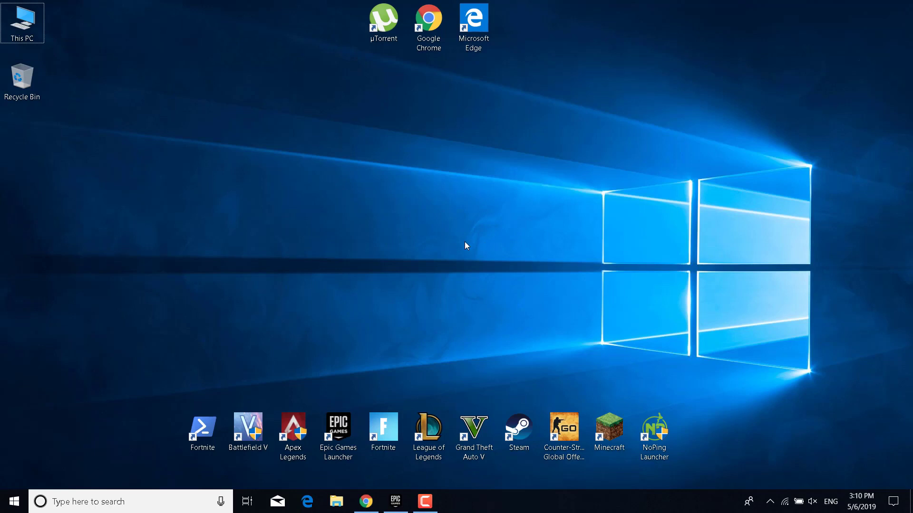
Browse to C:\Program Files (x86)\Epic Games\DirectXRedist and select DXSETUP.exe.
{"action": "double_click", "coordinate": [24, 21]}
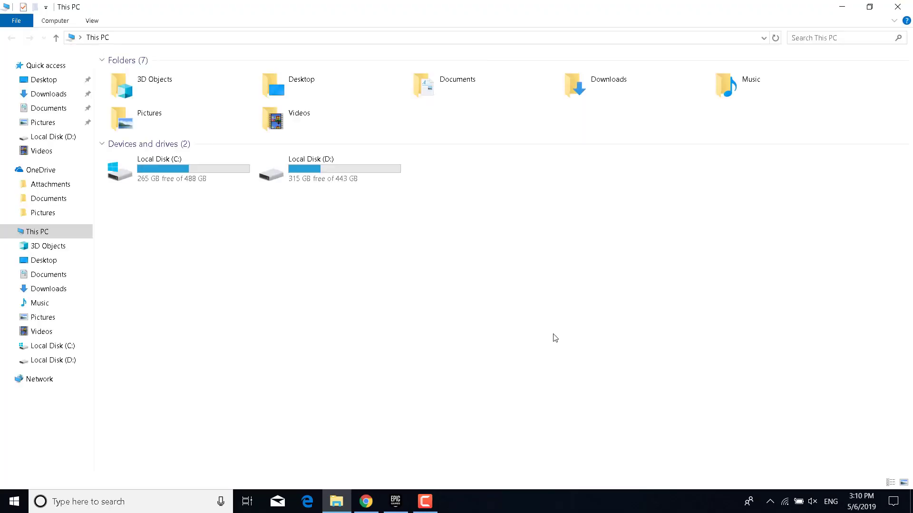
{"action": "double_click", "coordinate": [195, 177]}
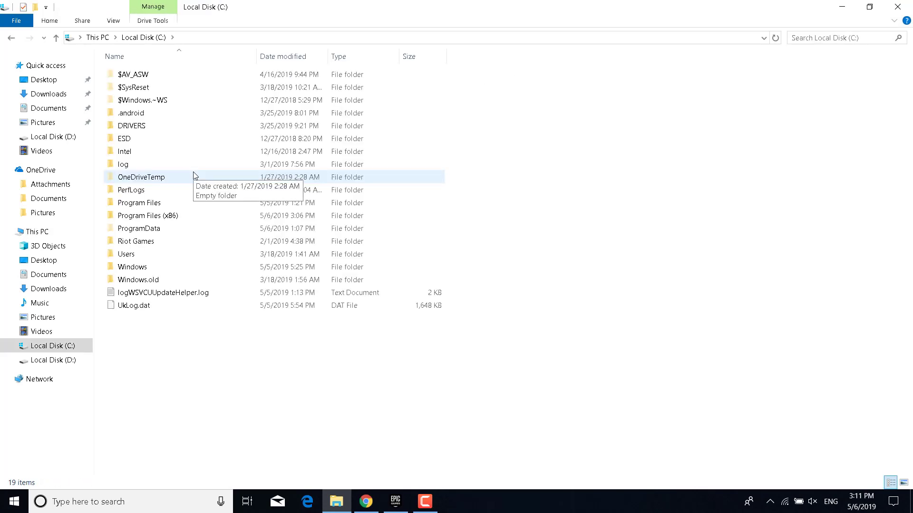
{"action": "double_click", "coordinate": [155, 217]}
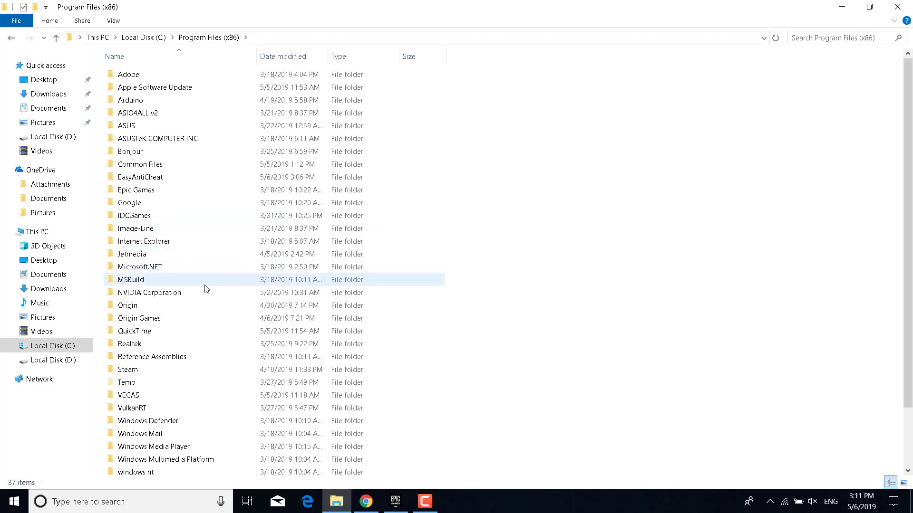
{"action": "double_click", "coordinate": [153, 197]}
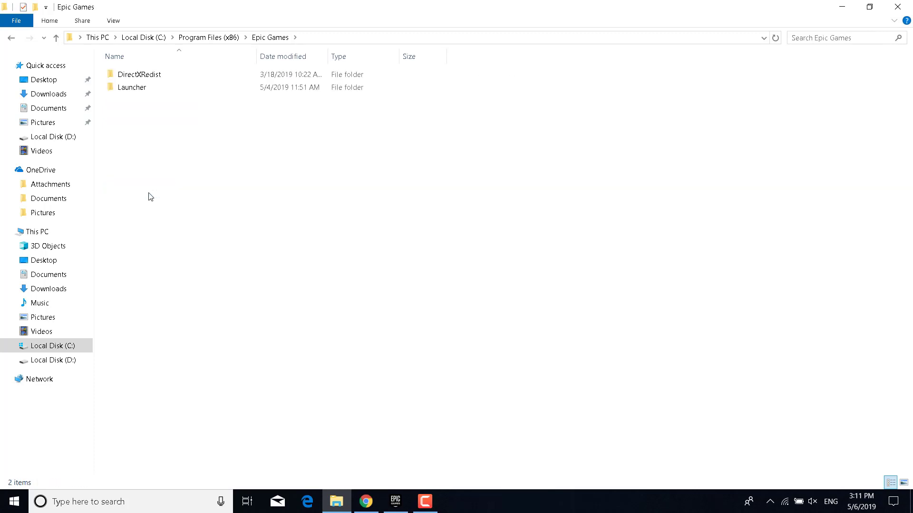
{"action": "double_click", "coordinate": [152, 77]}
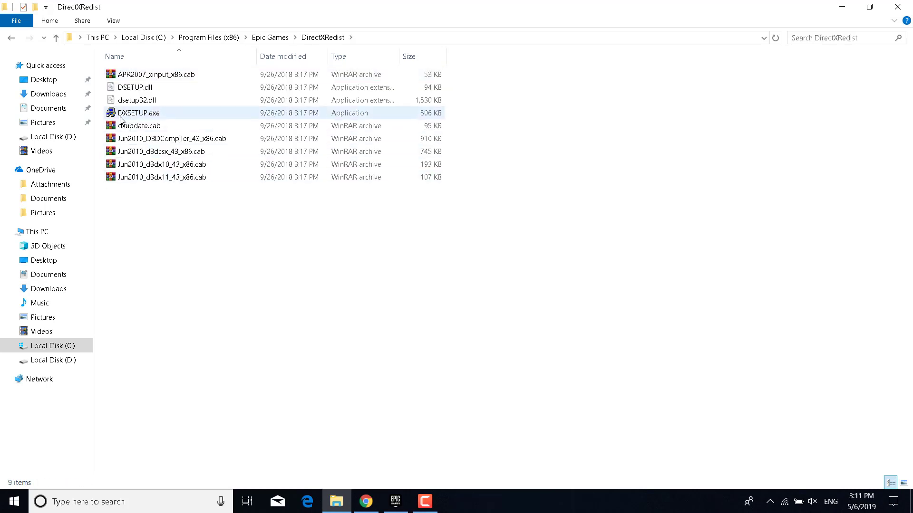
{"action": "left_click", "coordinate": [138, 119]}
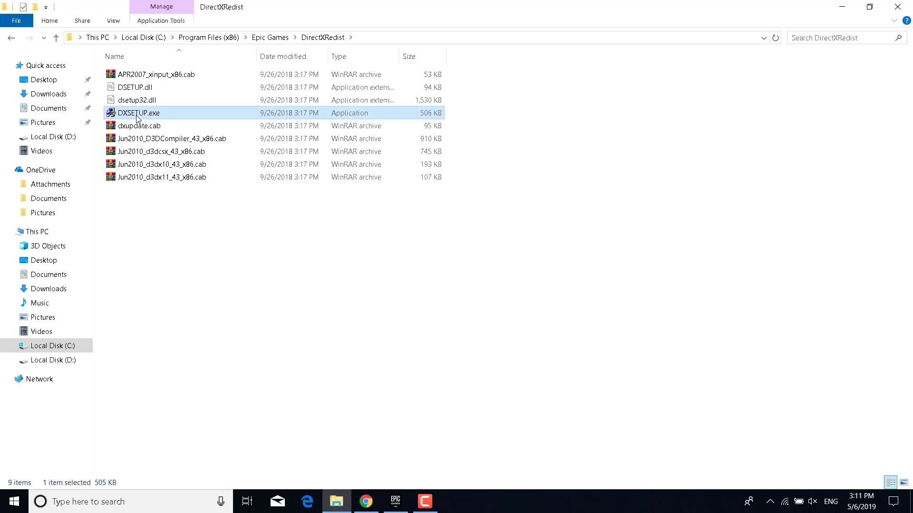
Run DXSETUP.exe, accept the licence, install the DirectX runtime, then close File Explorer.
{"action": "double_click", "coordinate": [137, 114]}
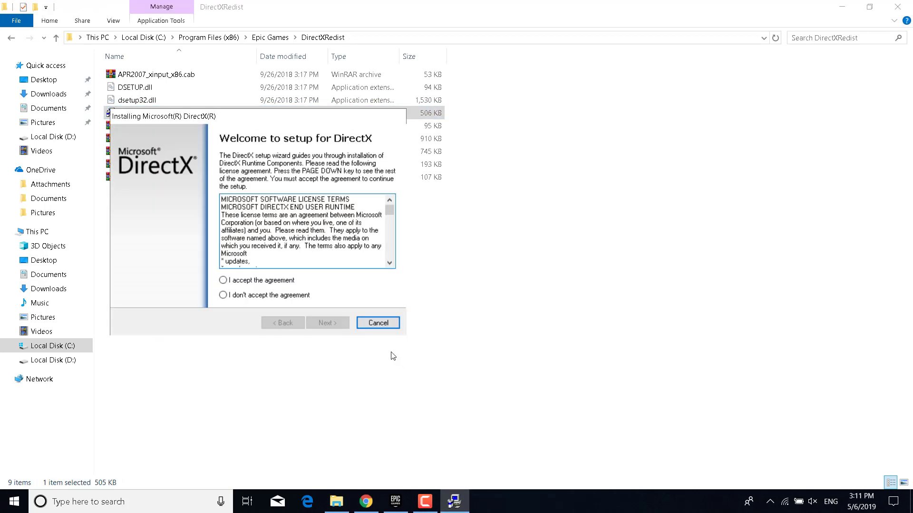
{"action": "left_click", "coordinate": [284, 282]}
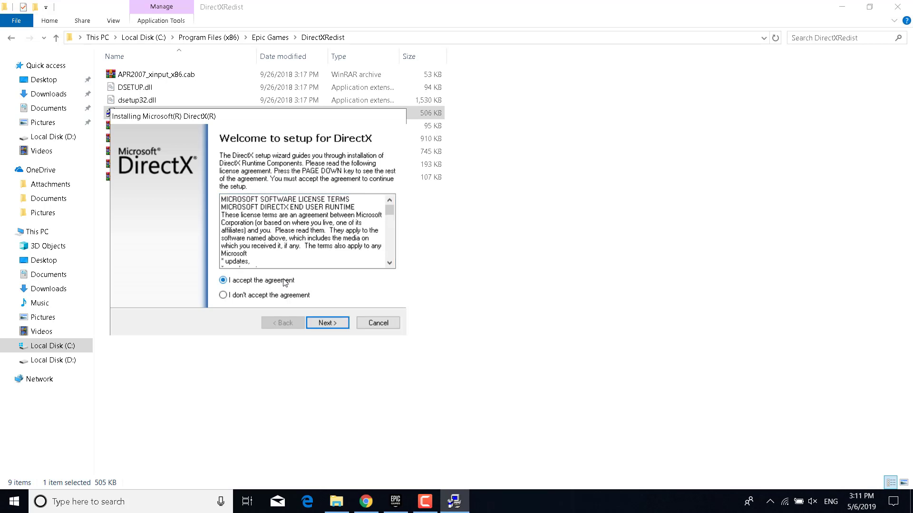
{"action": "left_click", "coordinate": [332, 323]}
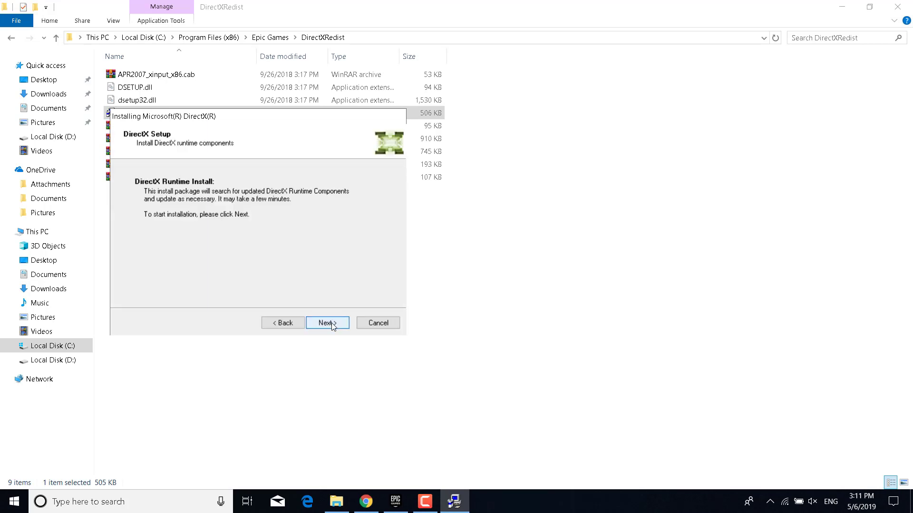
{"action": "left_click", "coordinate": [331, 323]}
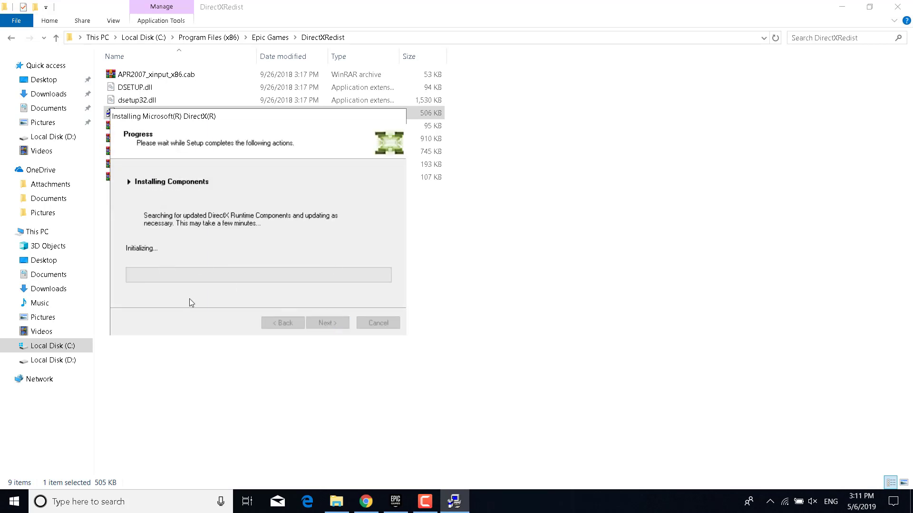
{"action": "left_click_drag", "start_coordinate": [328, 117], "coordinate": [535, 131]}
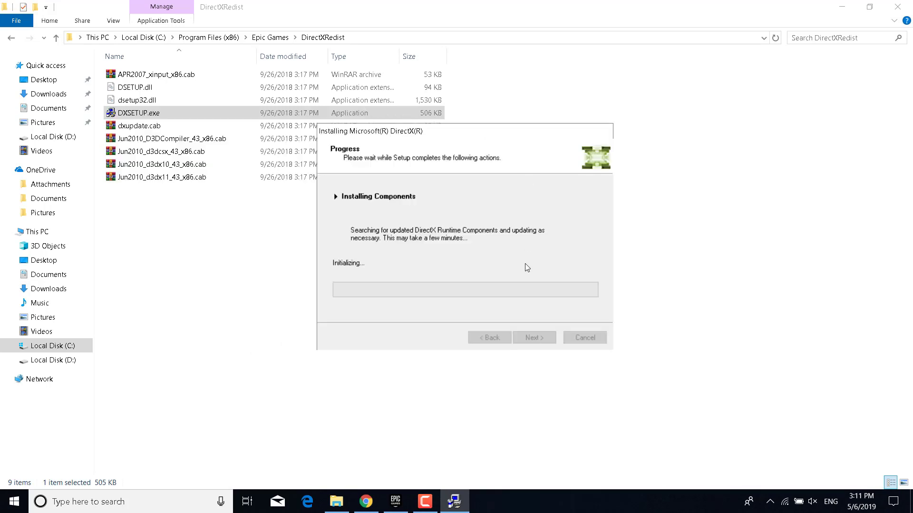
{"action": "left_click", "coordinate": [533, 337]}
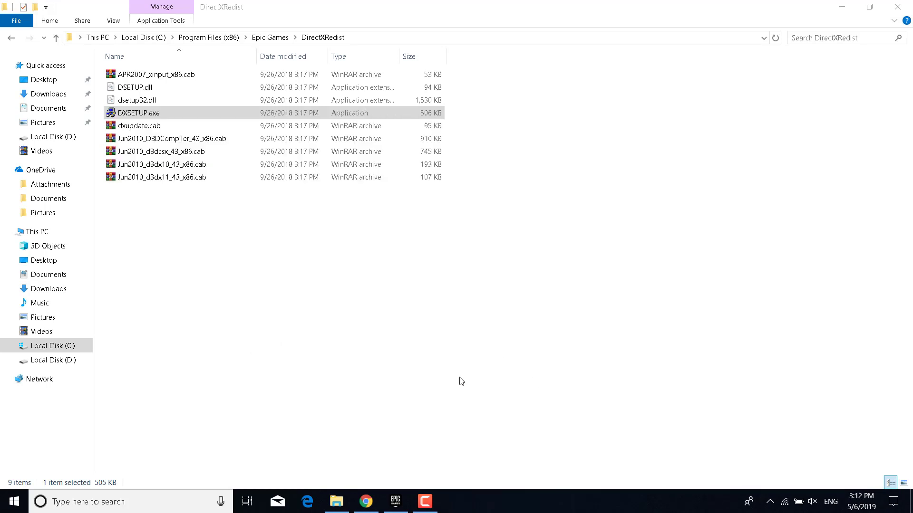
{"action": "left_click", "coordinate": [898, 7]}
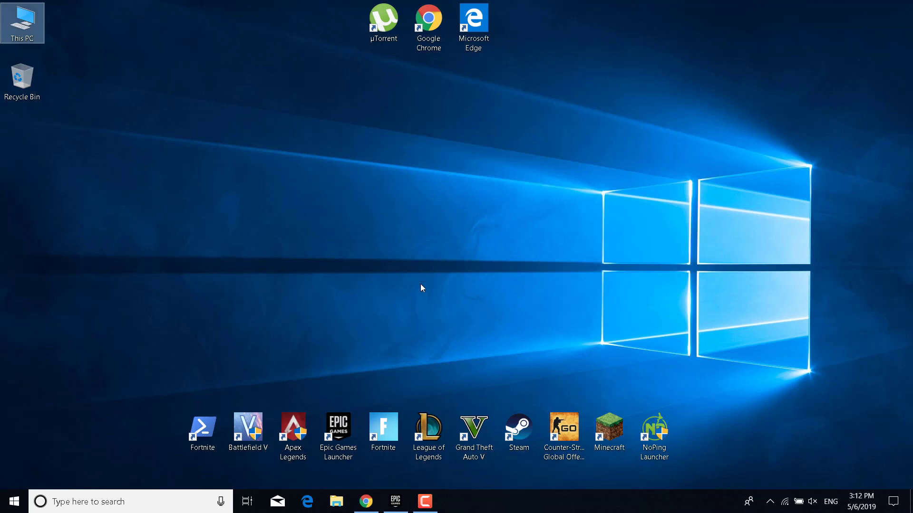
In Epic Games Launcher settings, expand Fortnite and enable Additional Command Line Arguments.
{"action": "left_click", "coordinate": [395, 501]}
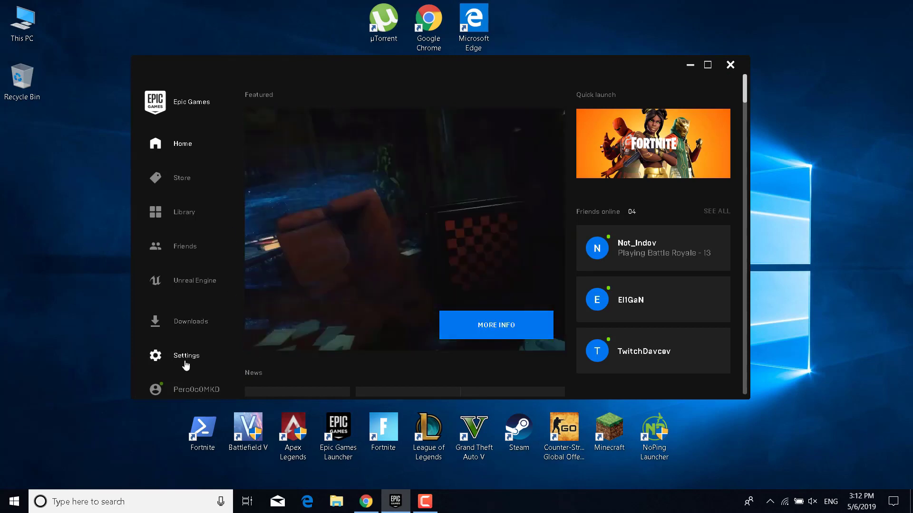
{"action": "left_click", "coordinate": [186, 357]}
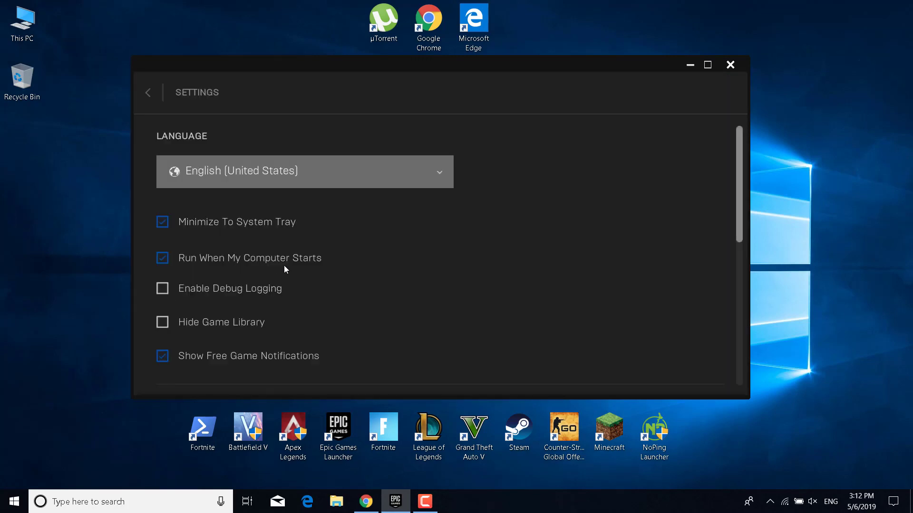
{"action": "scroll", "coordinate": [369, 258], "scroll_direction": "down", "scroll_amount": 6}
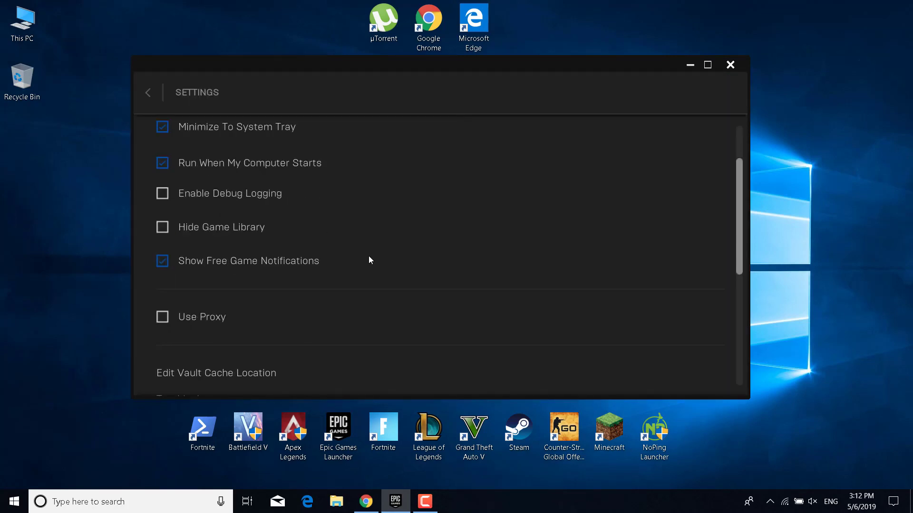
{"action": "scroll", "coordinate": [369, 257], "scroll_direction": "down", "scroll_amount": 2}
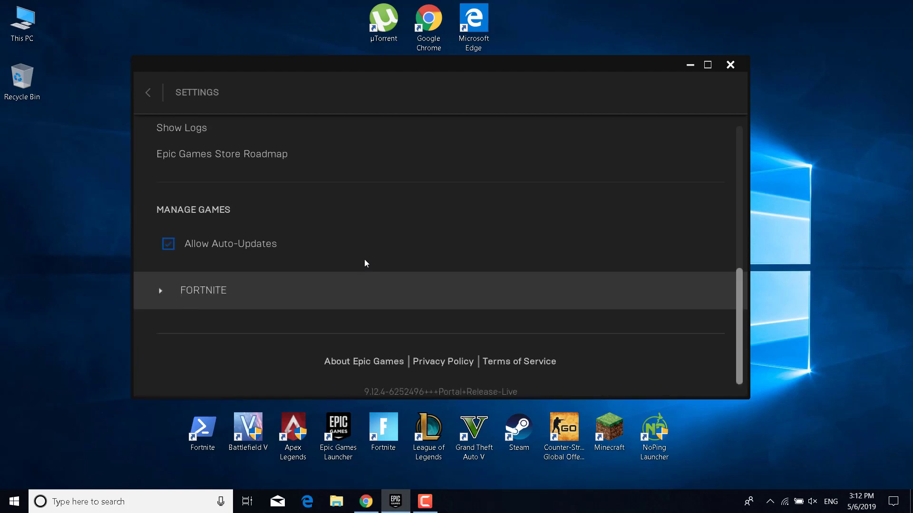
{"action": "left_click", "coordinate": [220, 298]}
{"action": "scroll", "coordinate": [328, 228], "scroll_direction": "down", "scroll_amount": 2}
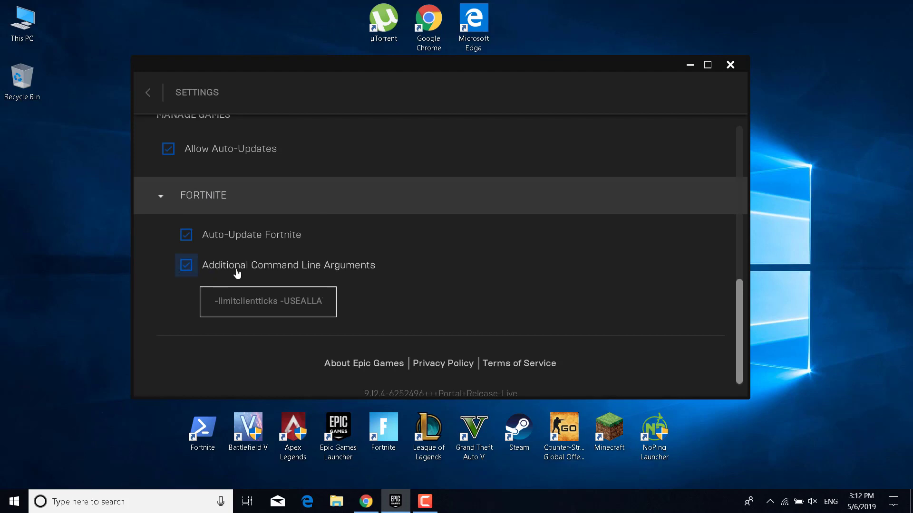
{"action": "left_click", "coordinate": [186, 267]}
{"action": "left_click", "coordinate": [187, 311]}
Review the arguments box, including -limitclientticks and -NOTEXTURESTREAMING, then close the launcher.
{"action": "left_click_drag", "start_coordinate": [215, 301], "coordinate": [328, 303]}
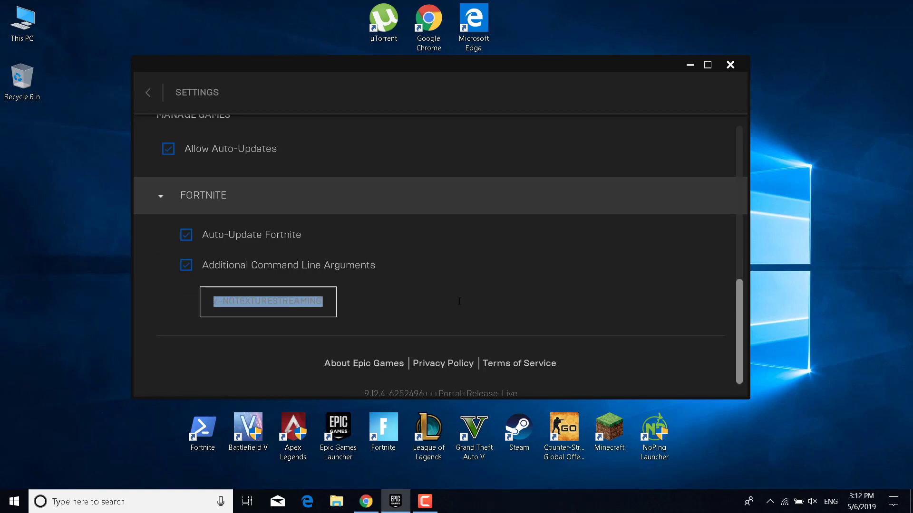
{"action": "left_click_drag", "start_coordinate": [285, 301], "coordinate": [123, 304]}
{"action": "left_click_drag", "start_coordinate": [248, 312], "coordinate": [197, 310]}
{"action": "left_click_drag", "start_coordinate": [270, 301], "coordinate": [323, 302]}
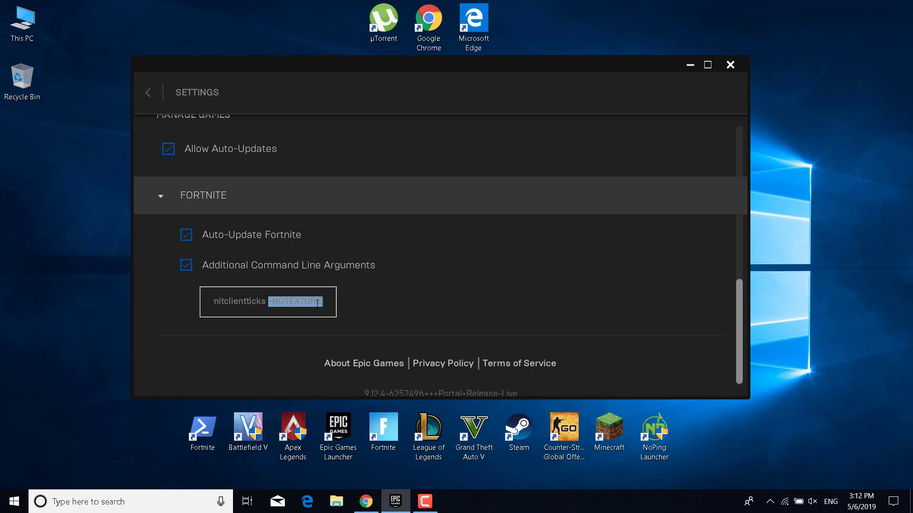
{"action": "left_click", "coordinate": [268, 309]}
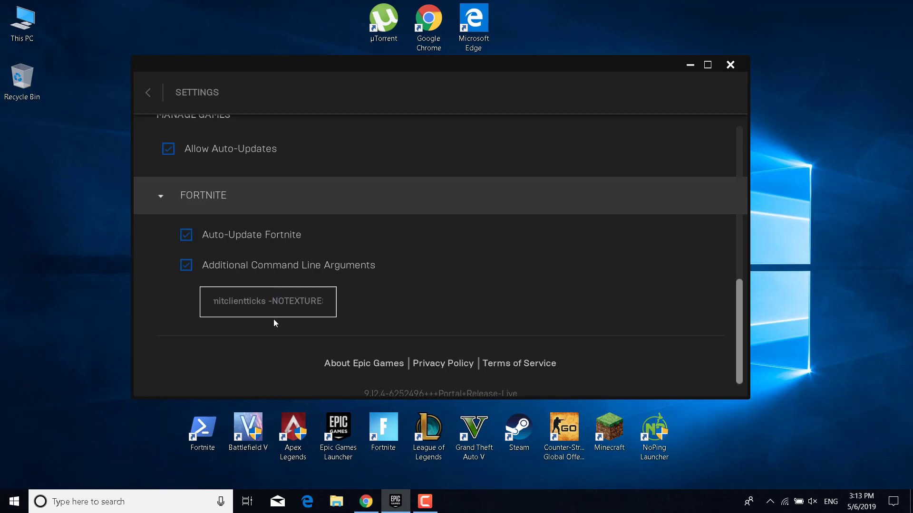
{"action": "left_click_drag", "start_coordinate": [269, 303], "coordinate": [323, 301]}
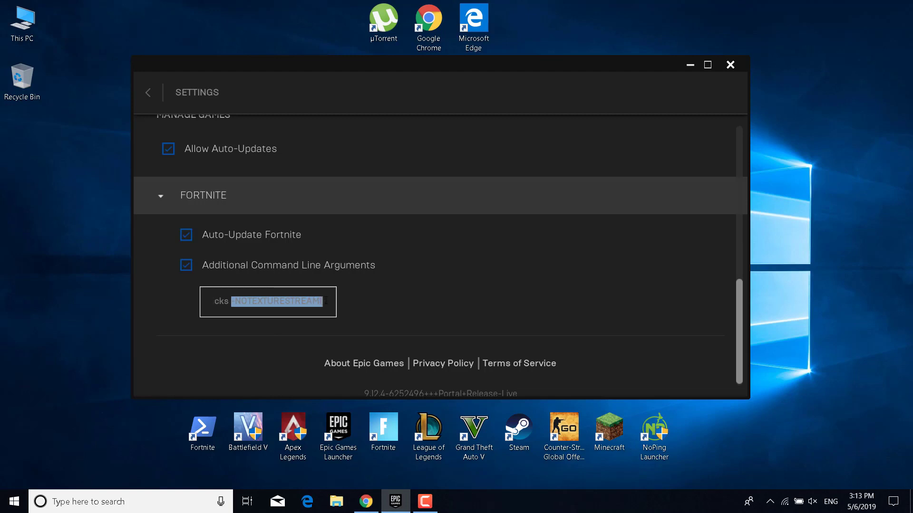
{"action": "left_click", "coordinate": [307, 333]}
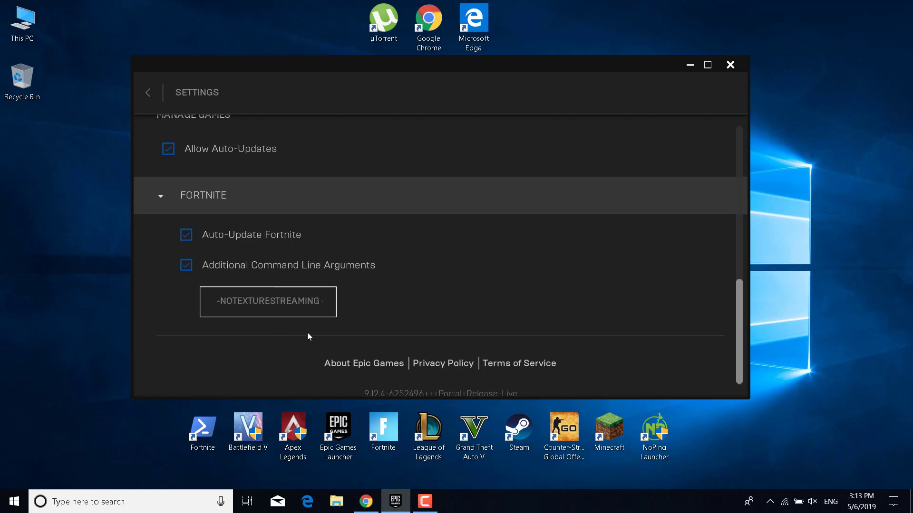
{"action": "left_click", "coordinate": [735, 65]}
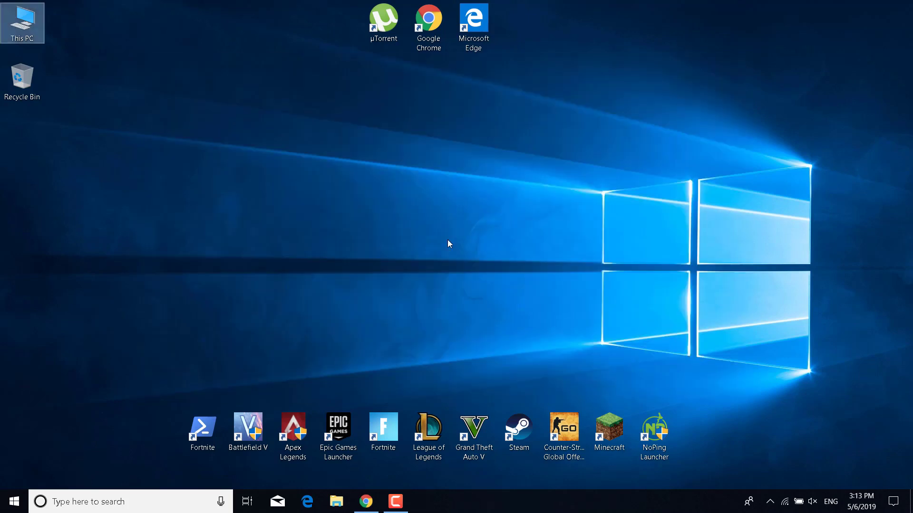
Open Device Manager and check for an Intel UHD Graphics 630 driver update.
{"action": "left_click", "coordinate": [147, 497]}
{"action": "type", "text": "Devic"}
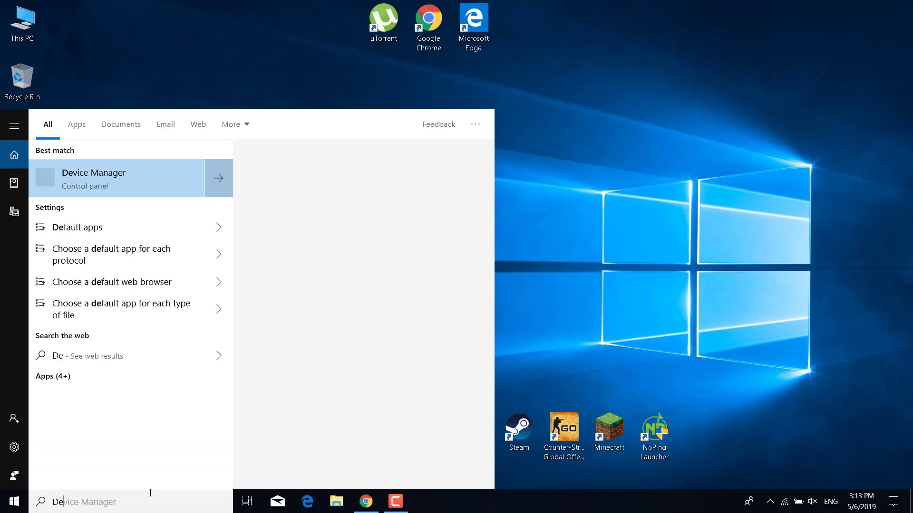
{"action": "type", "text": "e M"}
{"action": "key", "text": "Return"}
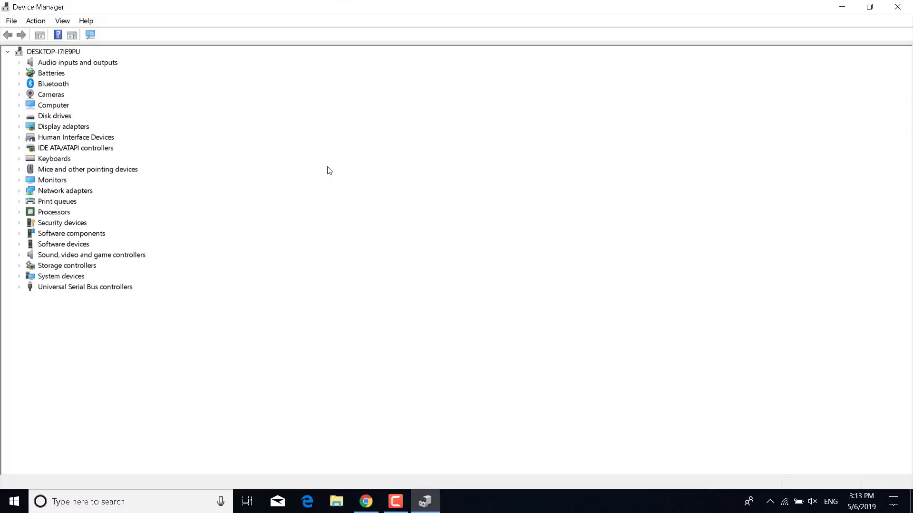
{"action": "left_click", "coordinate": [19, 126]}
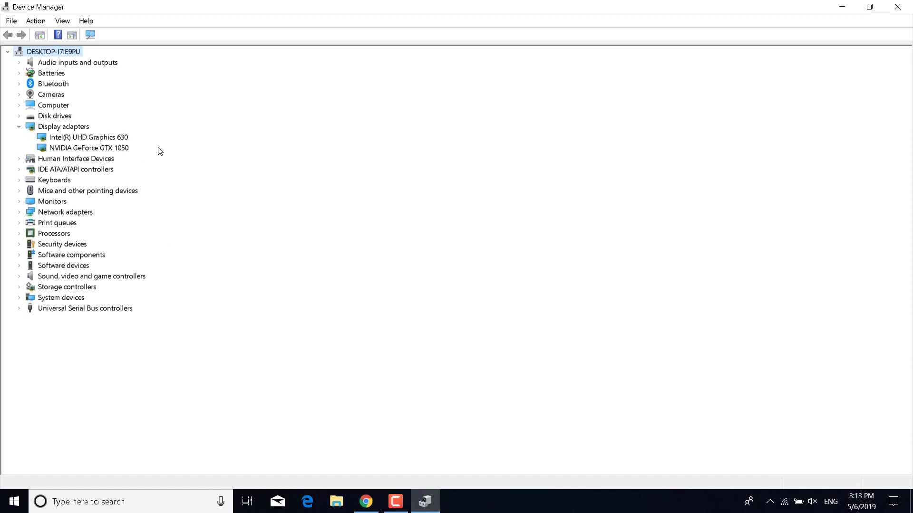
{"action": "left_click", "coordinate": [119, 137]}
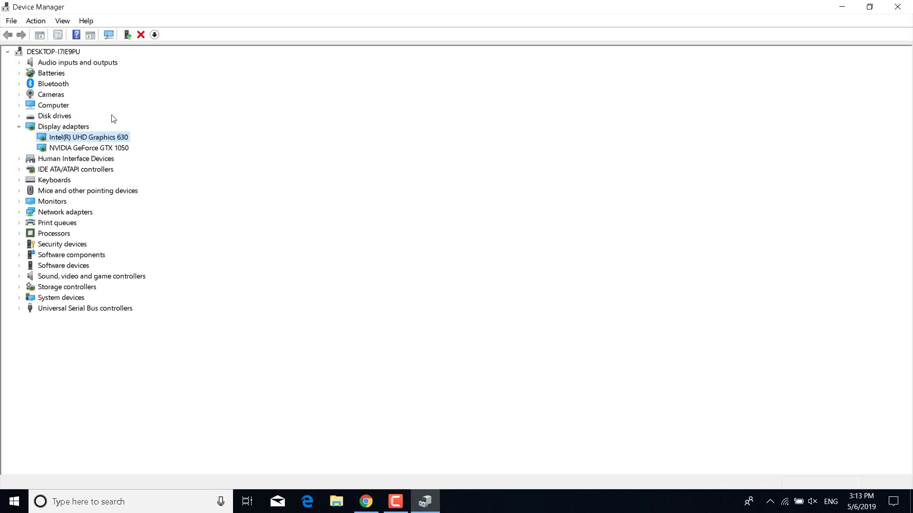
{"action": "right_click", "coordinate": [85, 137]}
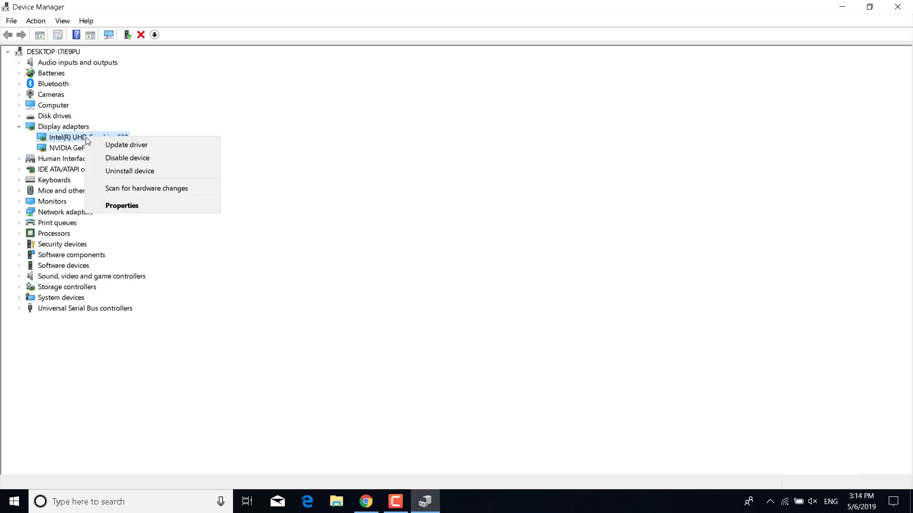
{"action": "left_click", "coordinate": [146, 145]}
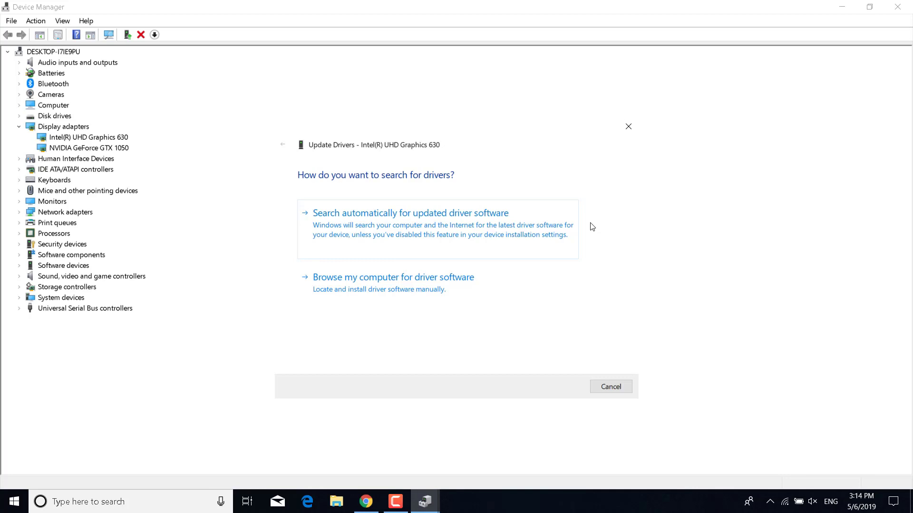
{"action": "left_click", "coordinate": [629, 129]}
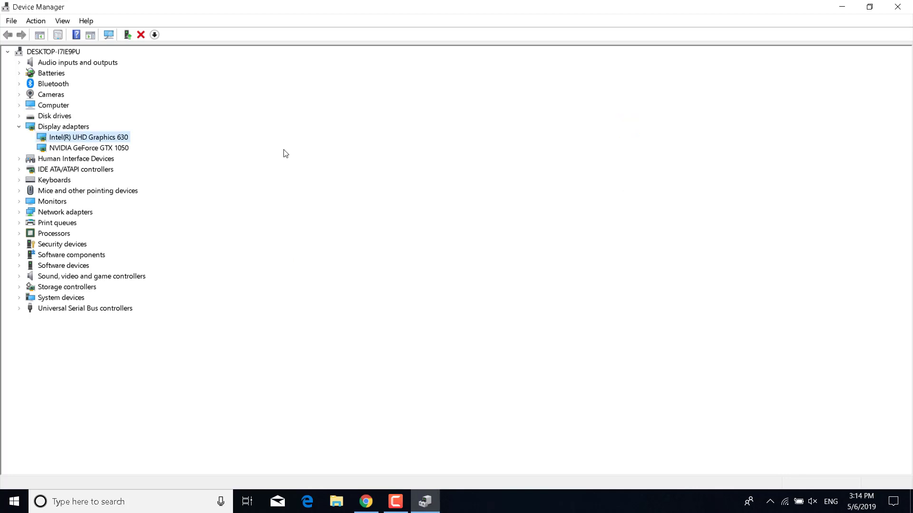
Check for an NVIDIA GeForce GTX 1050 driver update, then close Device Manager.
{"action": "right_click", "coordinate": [127, 150]}
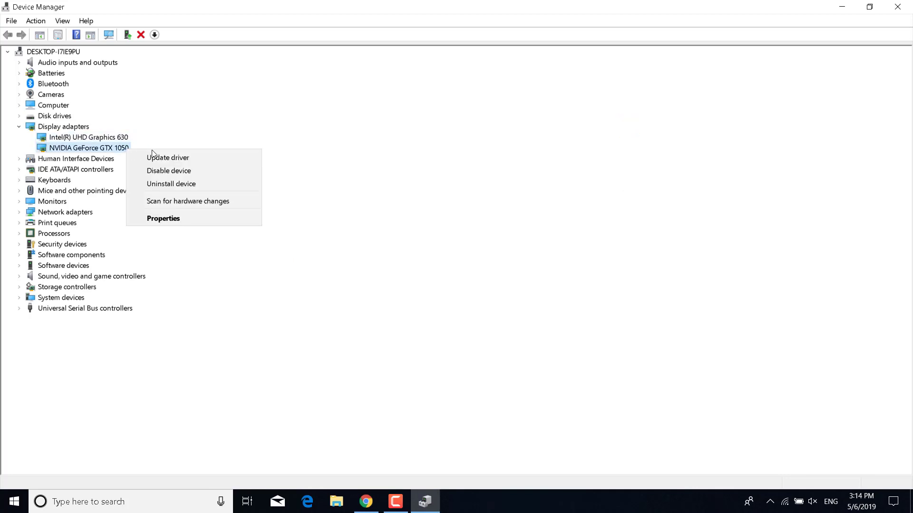
{"action": "left_click", "coordinate": [163, 156]}
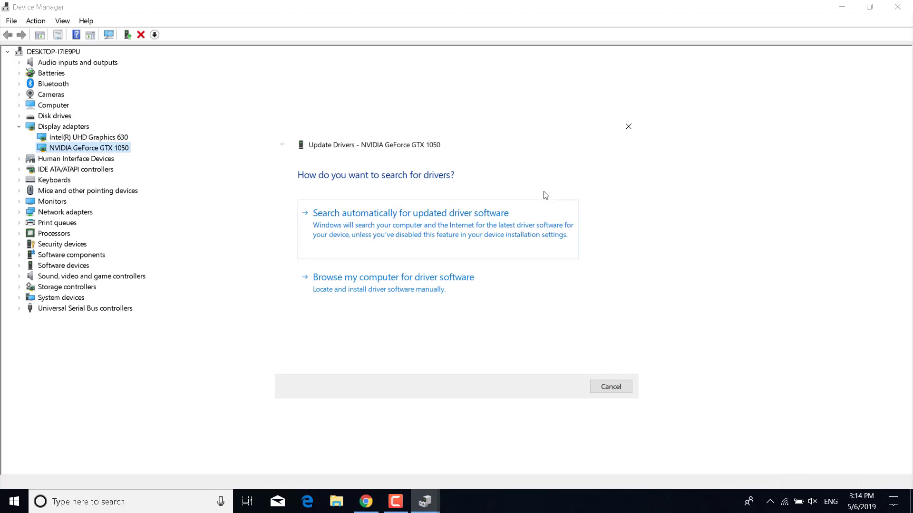
{"action": "left_click", "coordinate": [629, 127]}
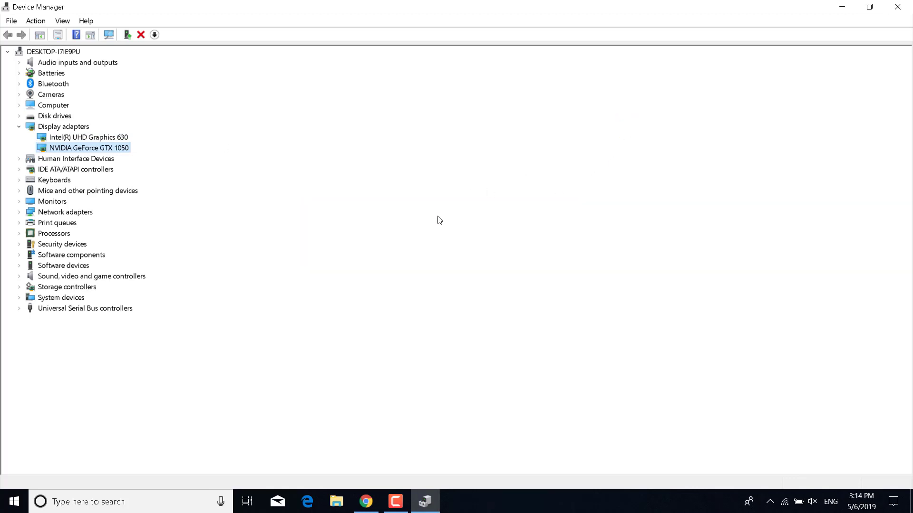
{"action": "left_click", "coordinate": [897, 6]}
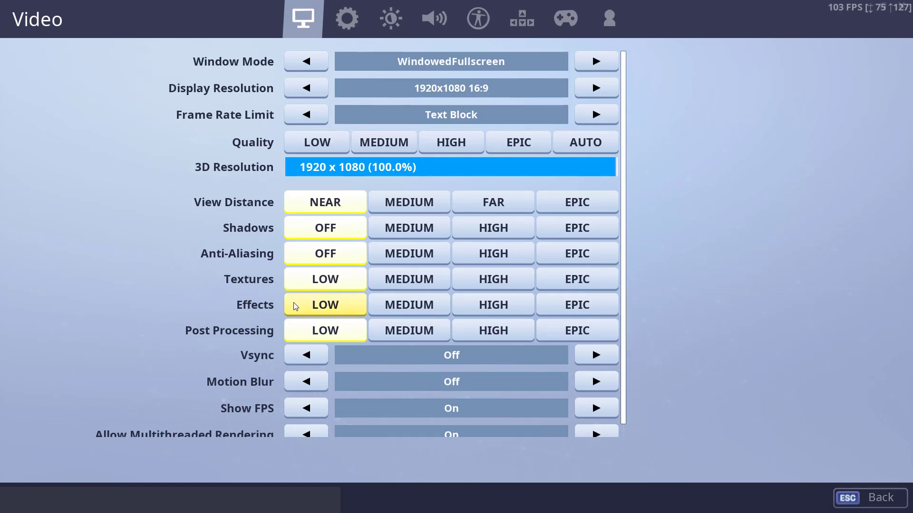
Drag Fortnite's 3D Resolution slider down to 60.1% (1153 x 649) and apply.
{"action": "scroll", "coordinate": [263, 320], "scroll_direction": "down", "scroll_amount": 1}
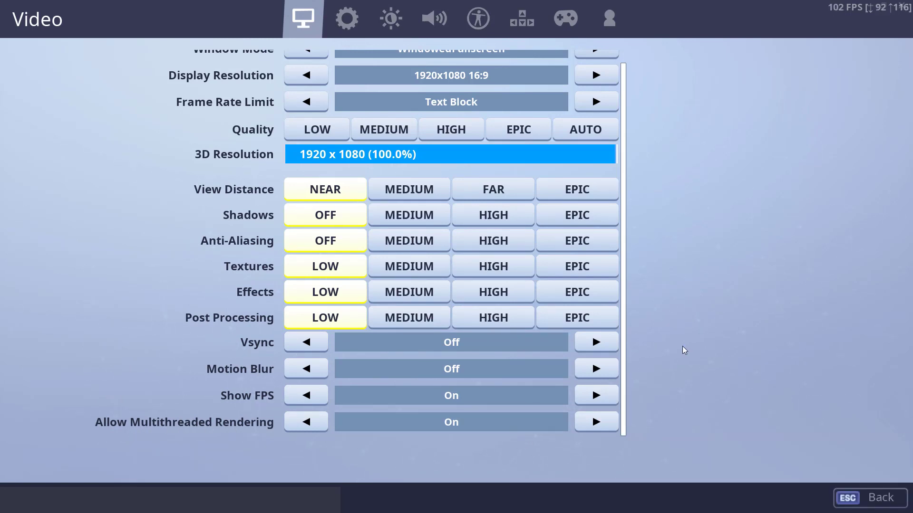
{"action": "left_click_drag", "start_coordinate": [621, 157], "coordinate": [439, 157]}
{"action": "left_click", "coordinate": [443, 219]}
{"action": "scroll", "coordinate": [444, 232], "scroll_direction": "up", "scroll_amount": 1}
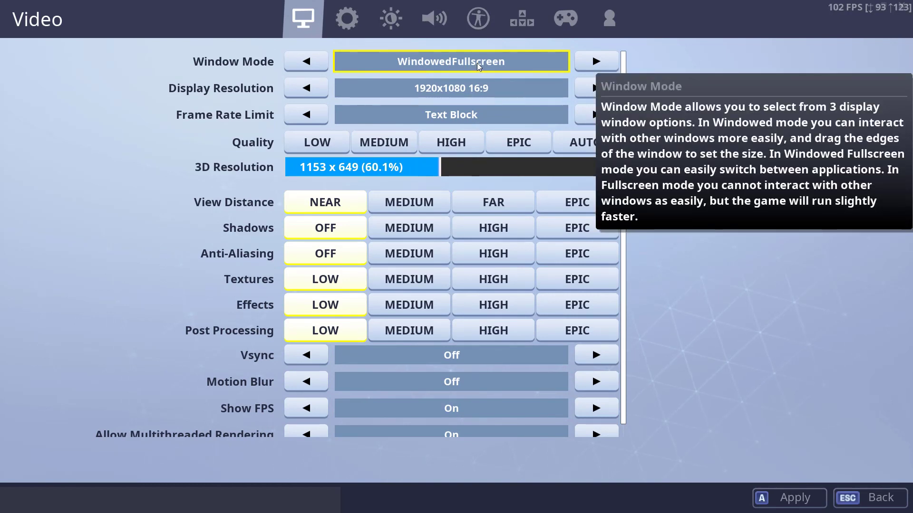
{"action": "left_click", "coordinate": [791, 497]}
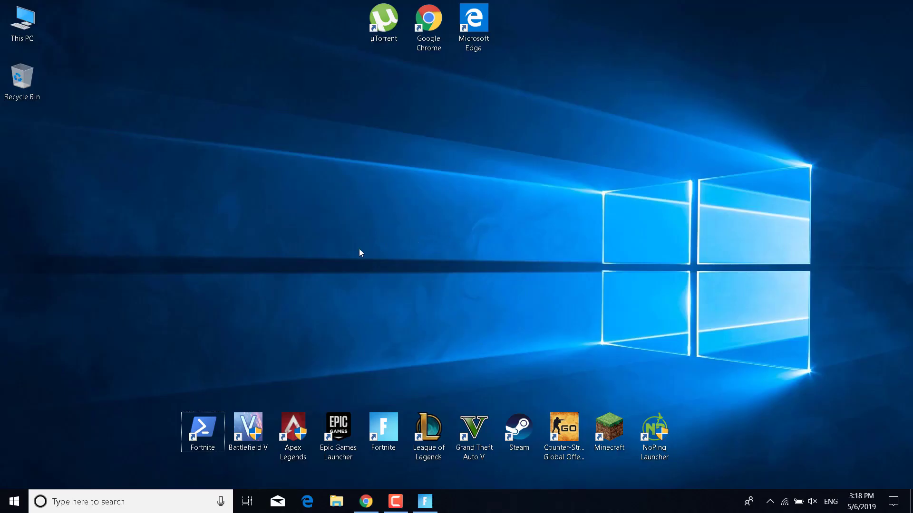
{"action": "left_click", "coordinate": [125, 508]}
{"action": "type", "text": "Re"}
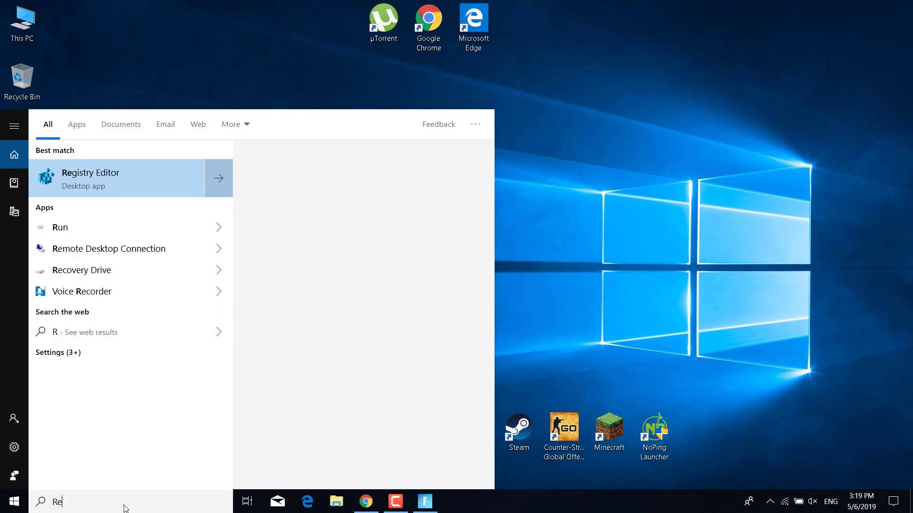
{"action": "type", "text": "set"}
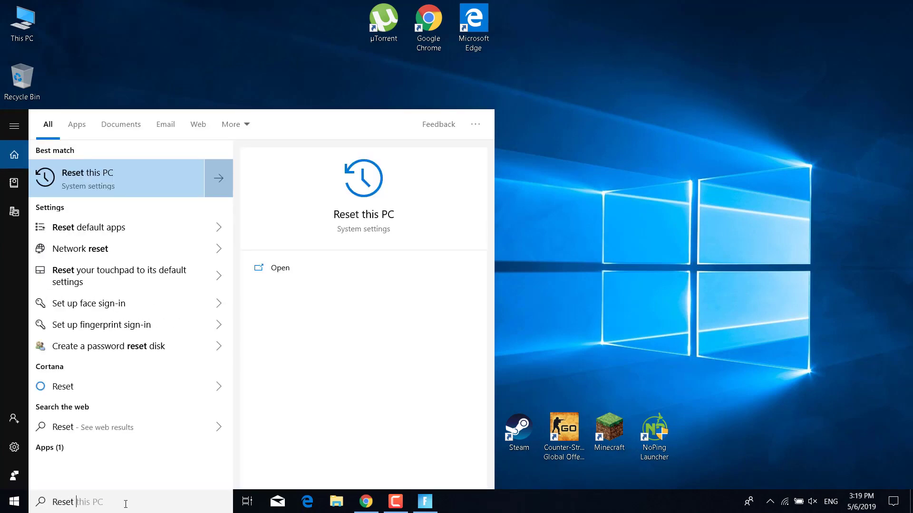
{"action": "left_click", "coordinate": [85, 177]}
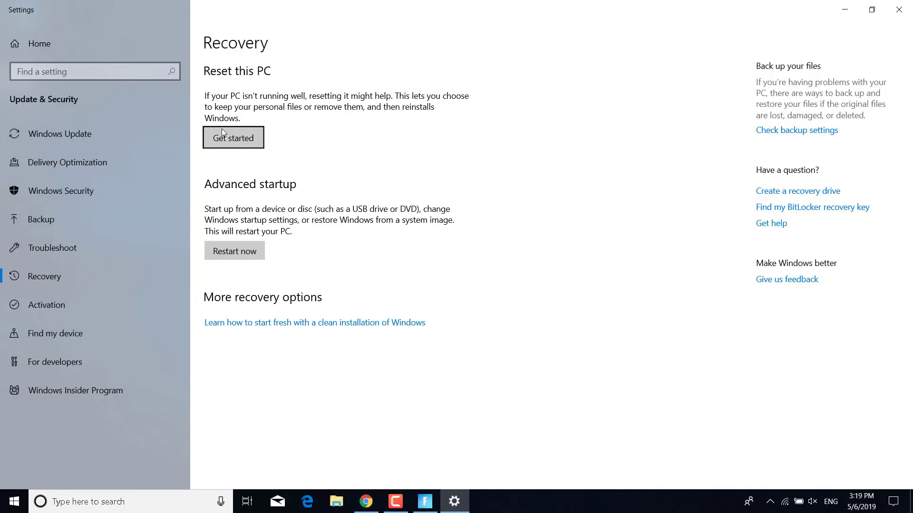
{"action": "left_click", "coordinate": [223, 135]}
{"action": "left_click", "coordinate": [904, 13]}
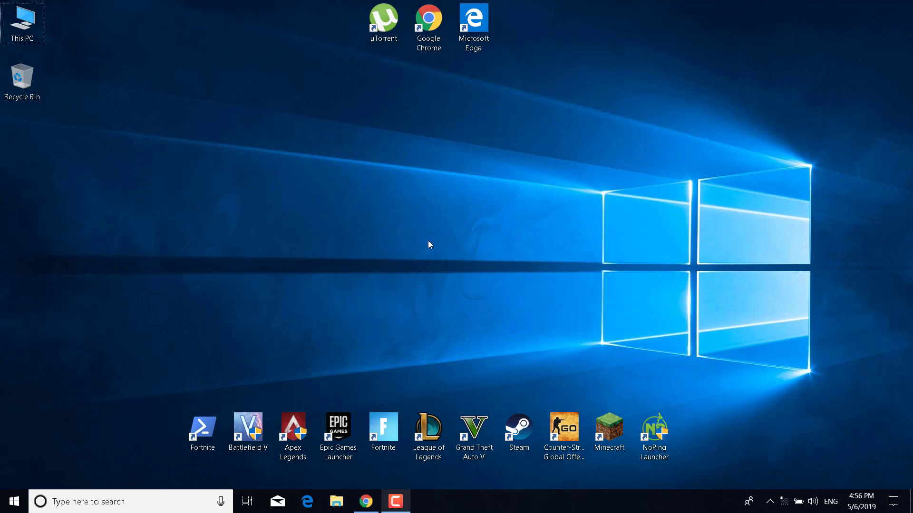
Disable the Intel UHD Graphics 630 under Display adapters in Device Manager, confirming Yes, then close it.
{"action": "left_click", "coordinate": [101, 500]}
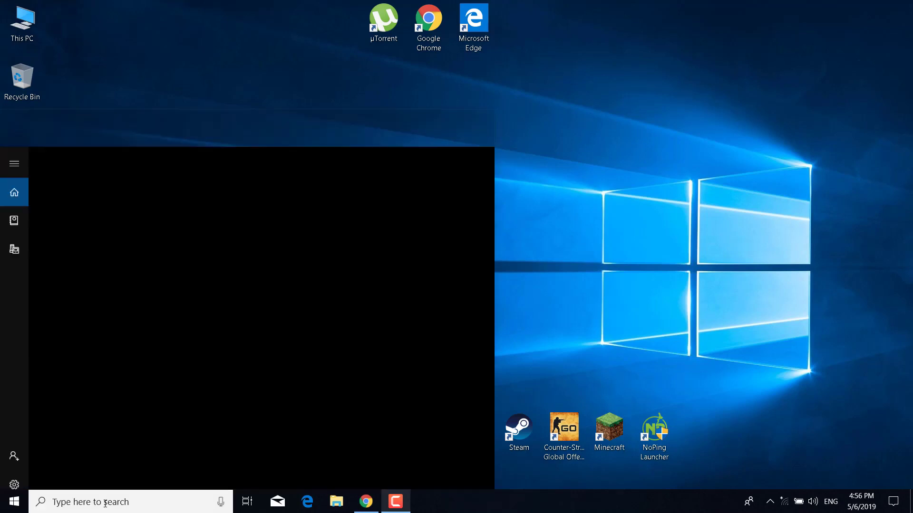
{"action": "type", "text": "Device M"}
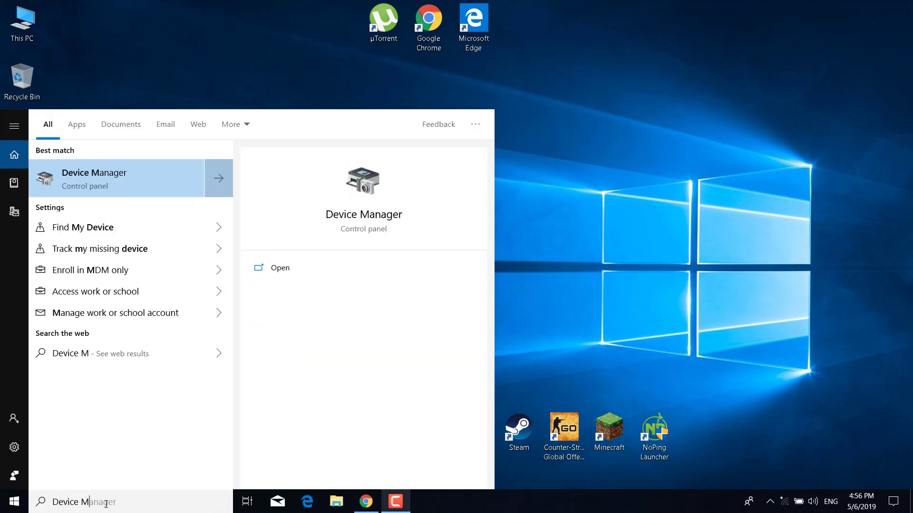
{"action": "left_click", "coordinate": [132, 181]}
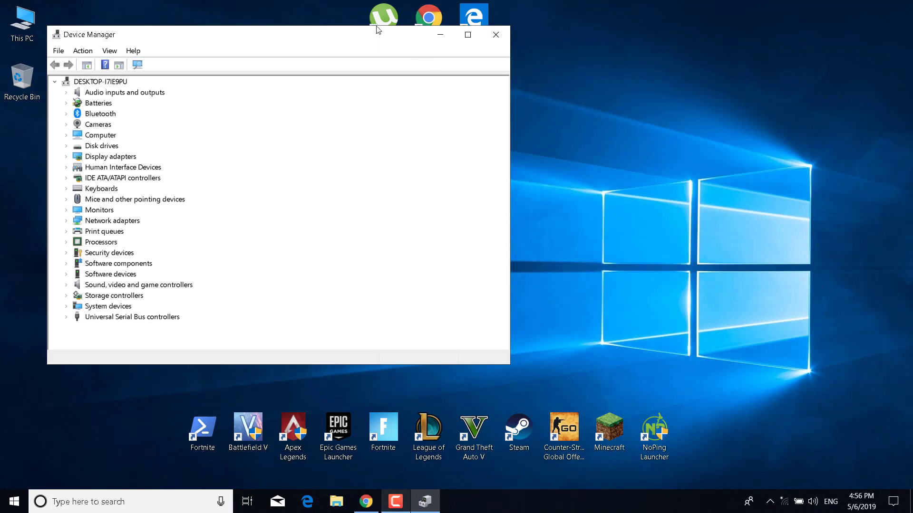
{"action": "left_click_drag", "start_coordinate": [378, 30], "coordinate": [388, 4]}
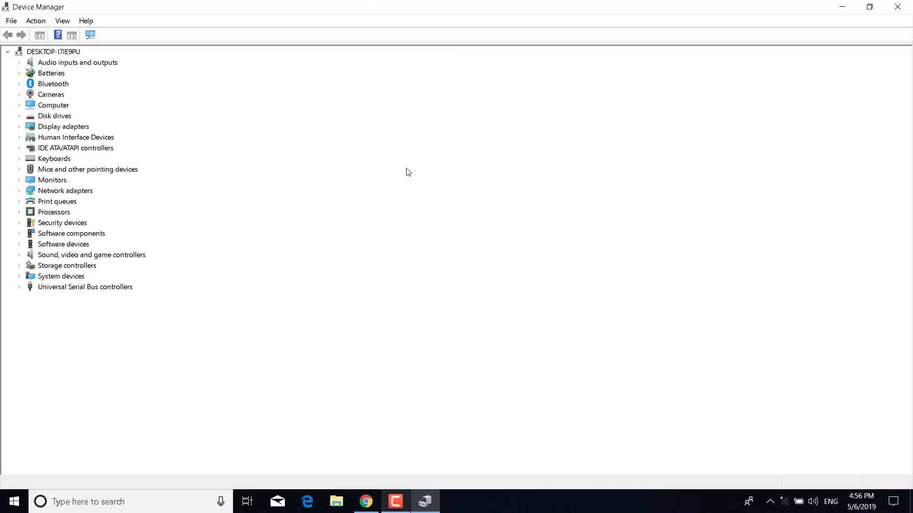
{"action": "left_click", "coordinate": [19, 127]}
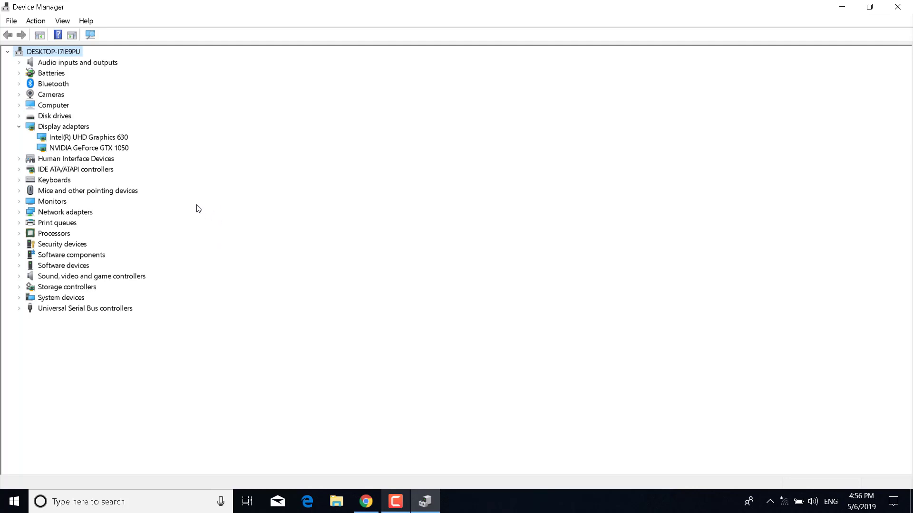
{"action": "right_click", "coordinate": [111, 140]}
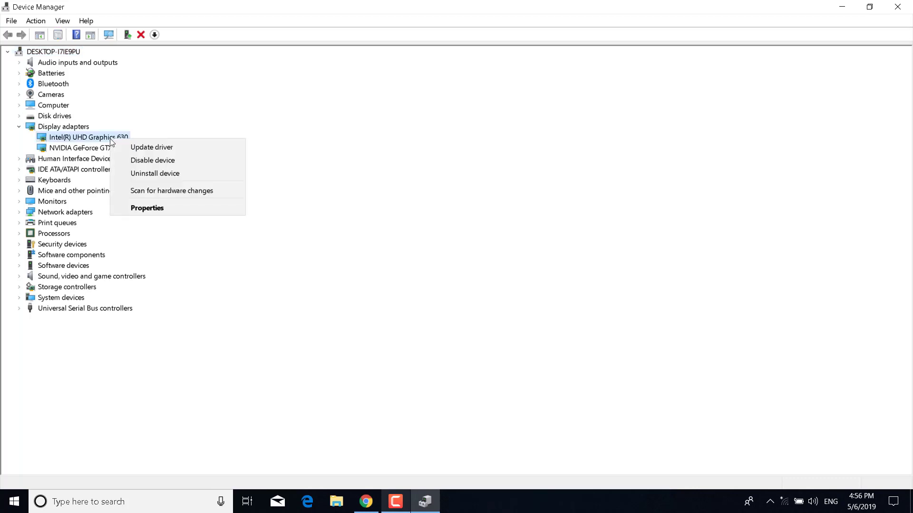
{"action": "left_click", "coordinate": [154, 161]}
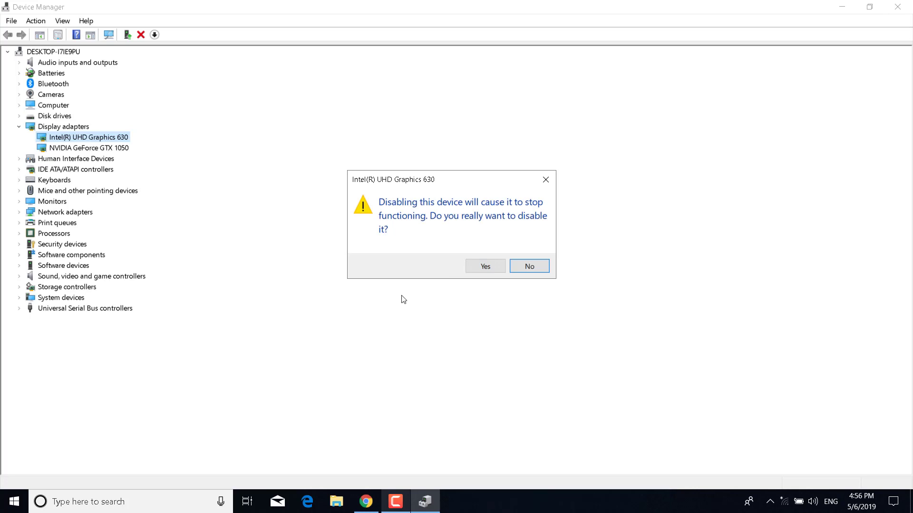
{"action": "key", "text": "y"}
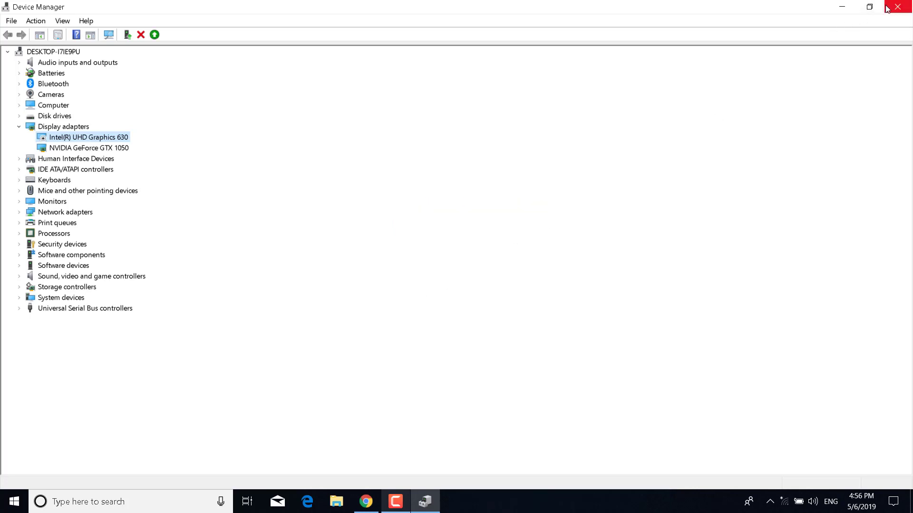
{"action": "left_click", "coordinate": [887, 9]}
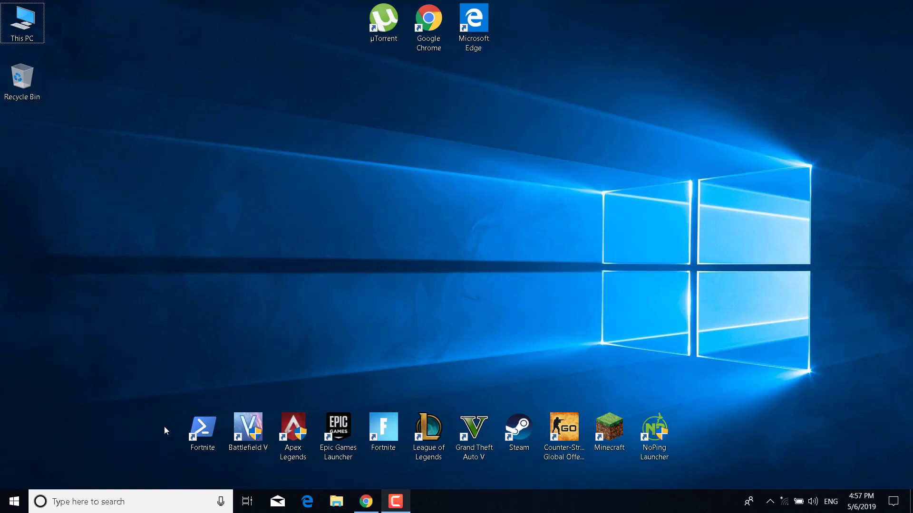
Reopen Device Manager maximized and enable the Intel UHD Graphics 630 adapter again.
{"action": "left_click", "coordinate": [141, 501]}
{"action": "type", "text": "Devi"}
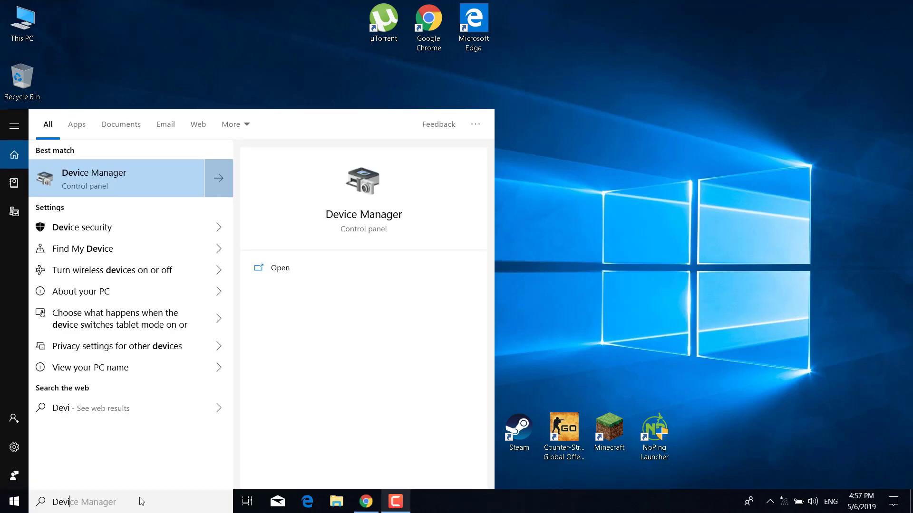
{"action": "key", "text": "Return"}
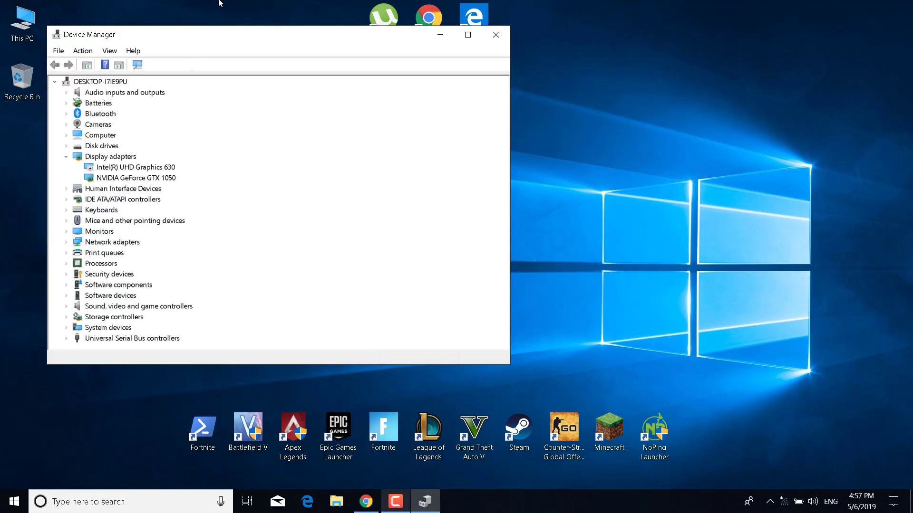
{"action": "double_click", "coordinate": [216, 35]}
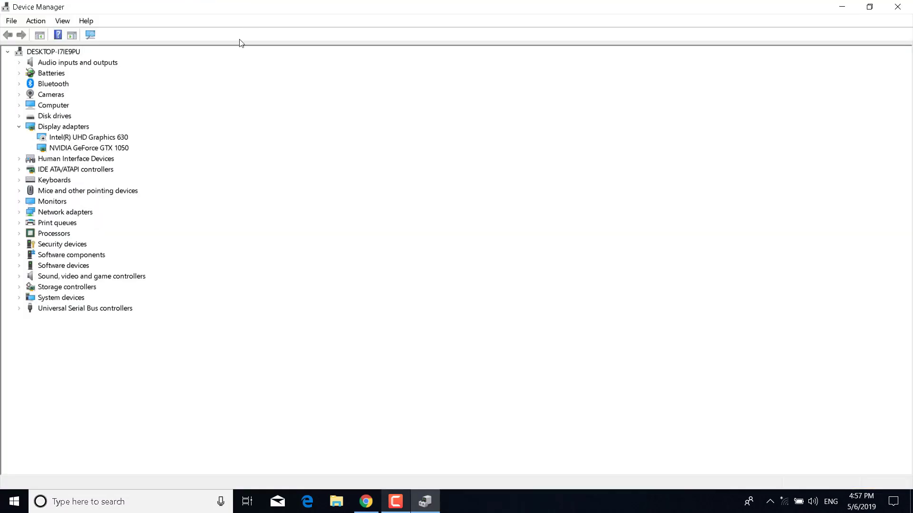
{"action": "right_click", "coordinate": [99, 139]}
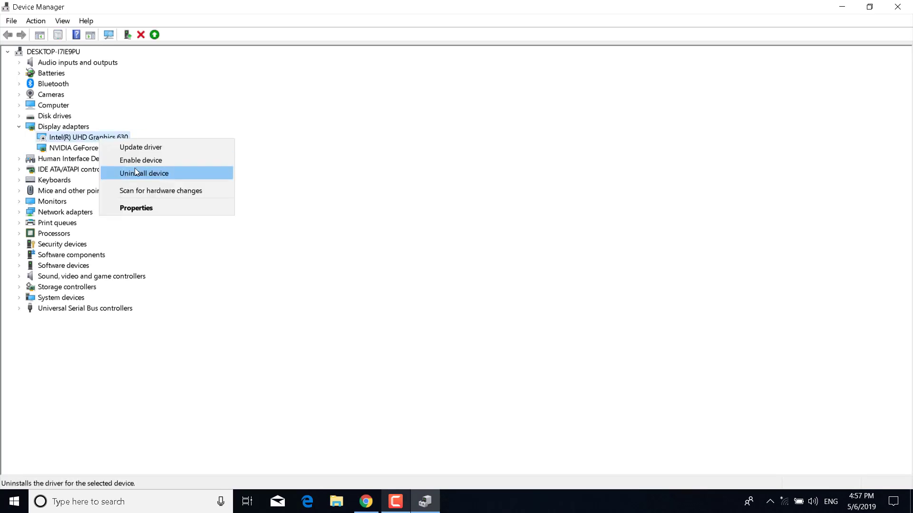
{"action": "left_click", "coordinate": [124, 161]}
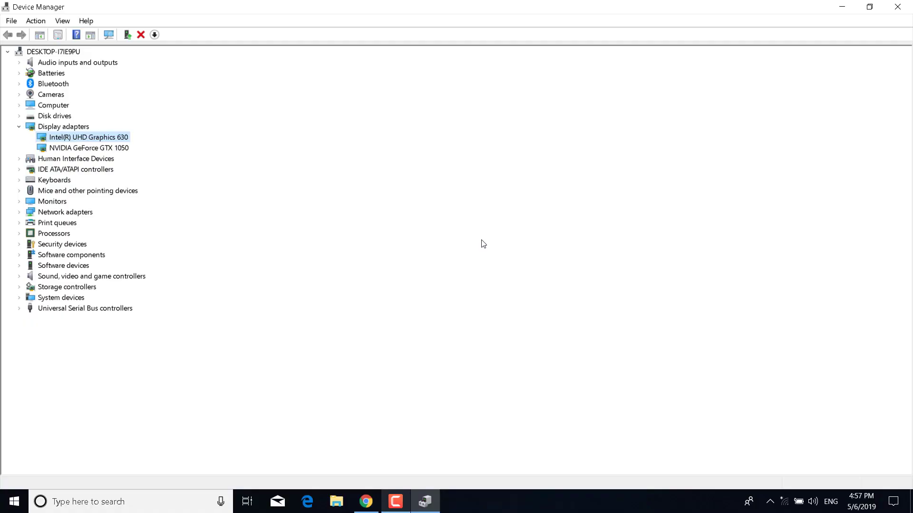